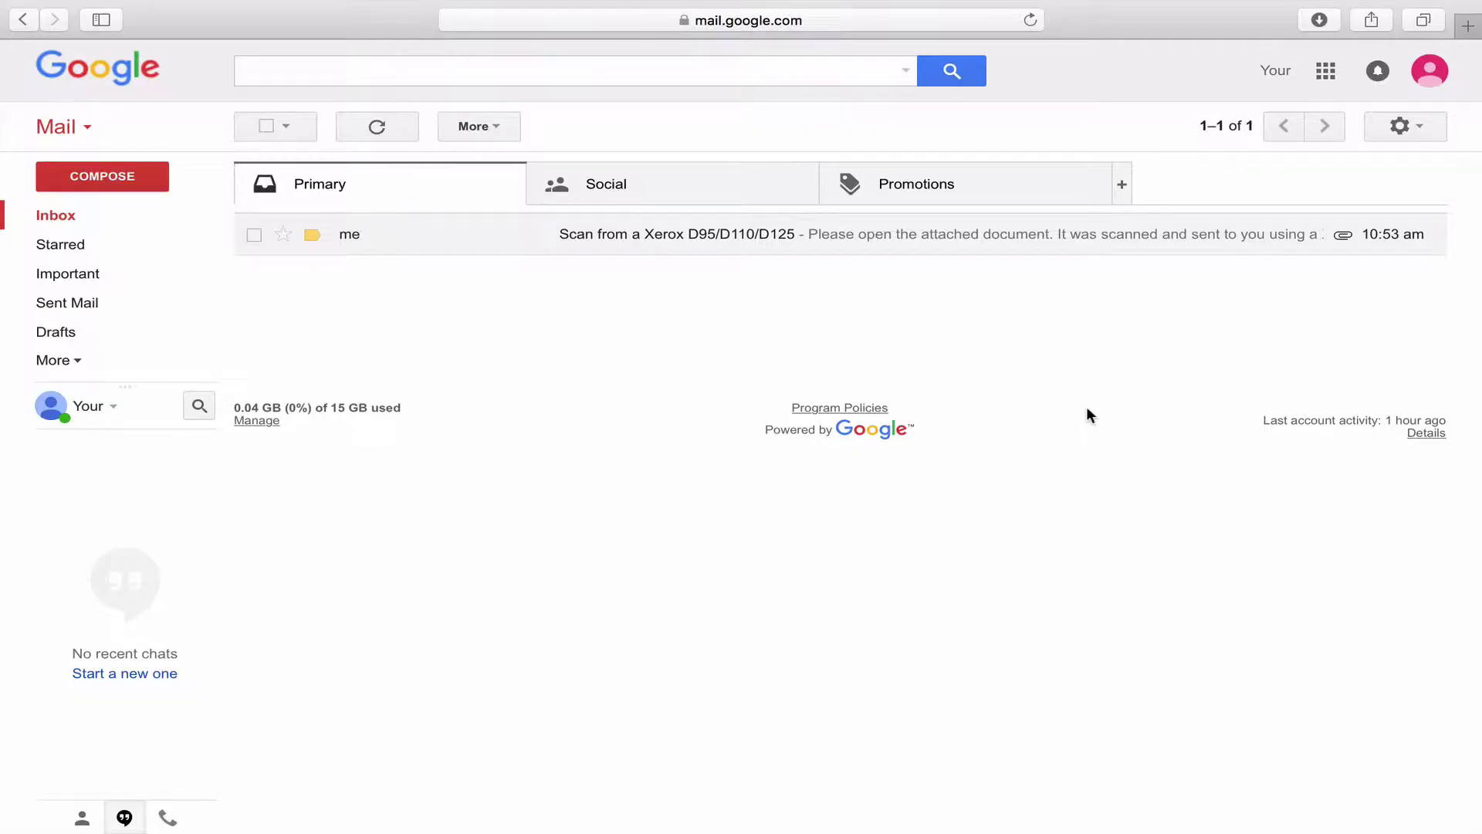
Download the scans.pdf attachment from the Xerox scan email into the Video folder.
{"action": "left_click", "coordinate": [800, 237]}
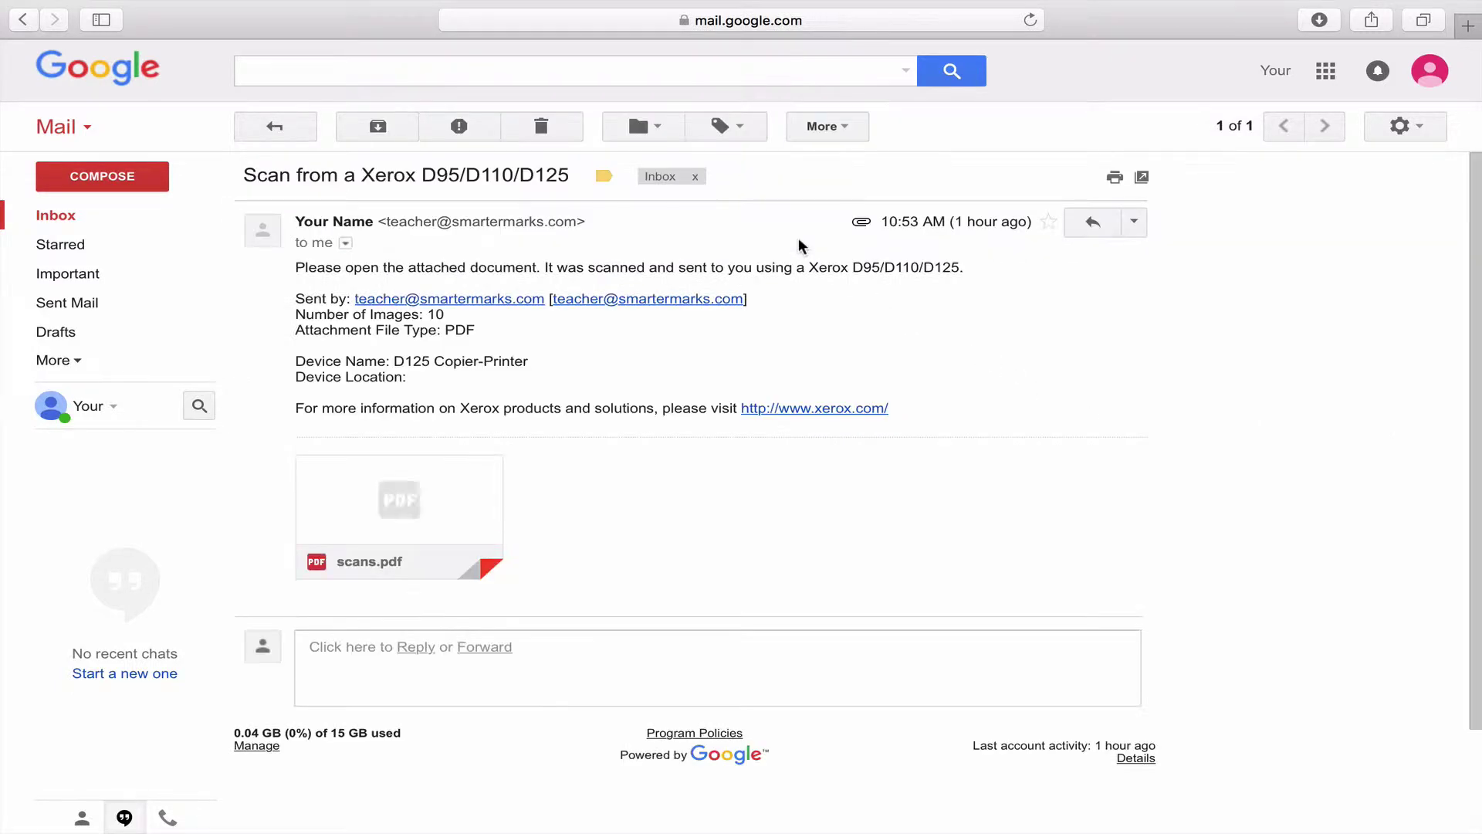
{"action": "mouse_move", "coordinate": [400, 516]}
{"action": "left_click", "coordinate": [354, 549]}
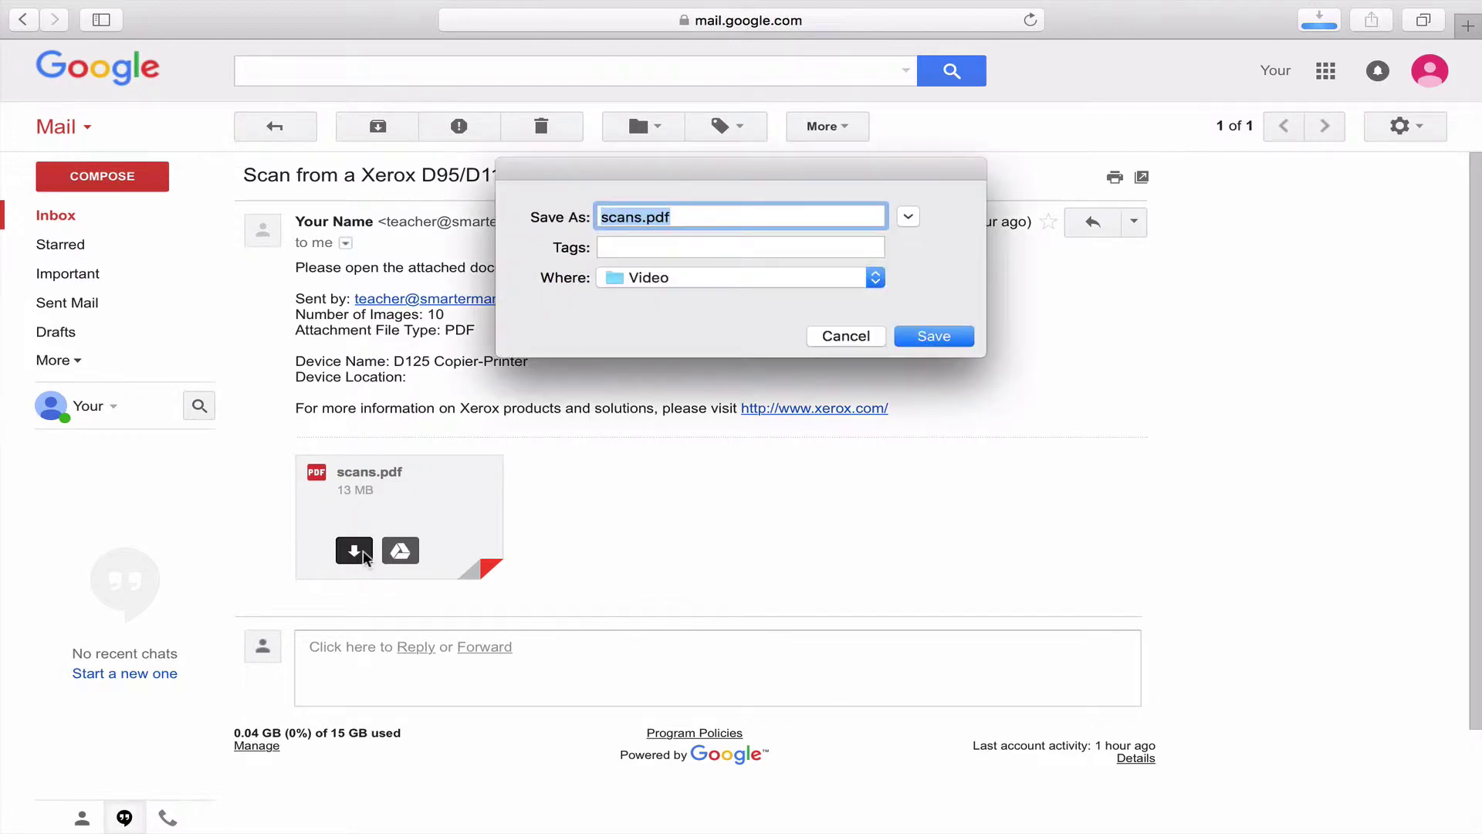
{"action": "left_click", "coordinate": [932, 335]}
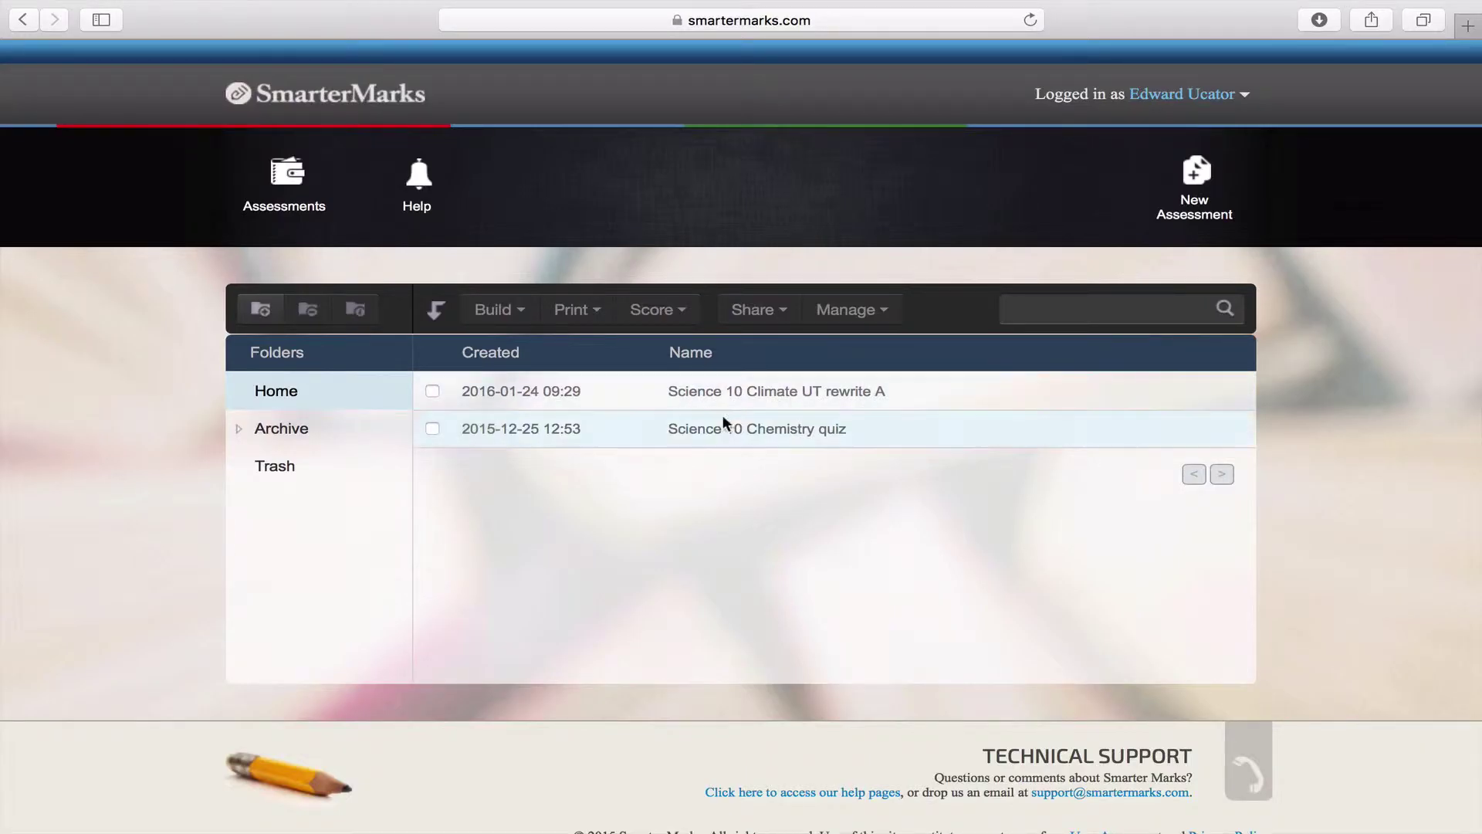
Start marking new scans for Science 10 Climate UT rewrite A using scans.pdf.
{"action": "left_click", "coordinate": [751, 382]}
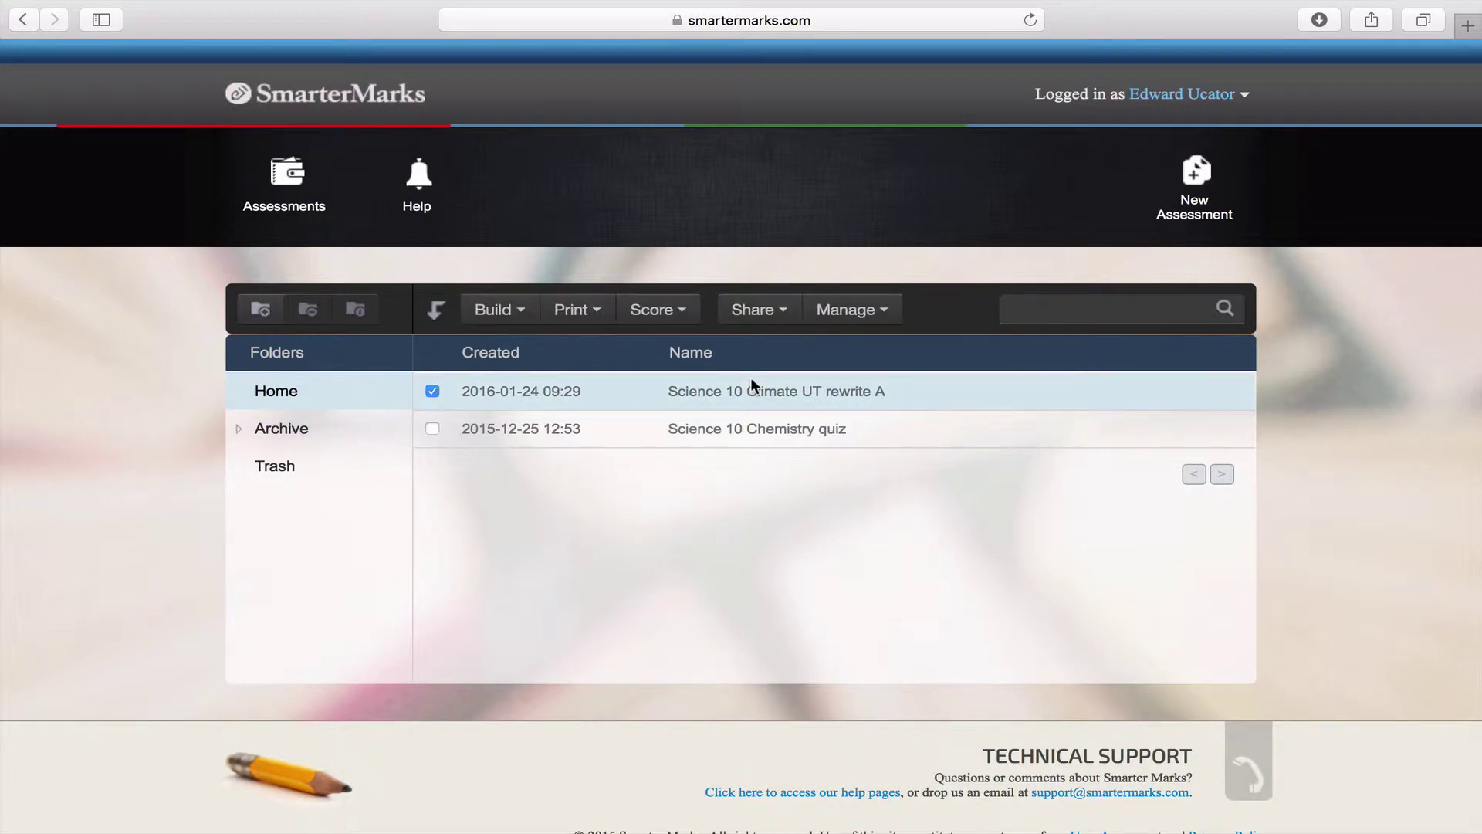
{"action": "left_click", "coordinate": [658, 310]}
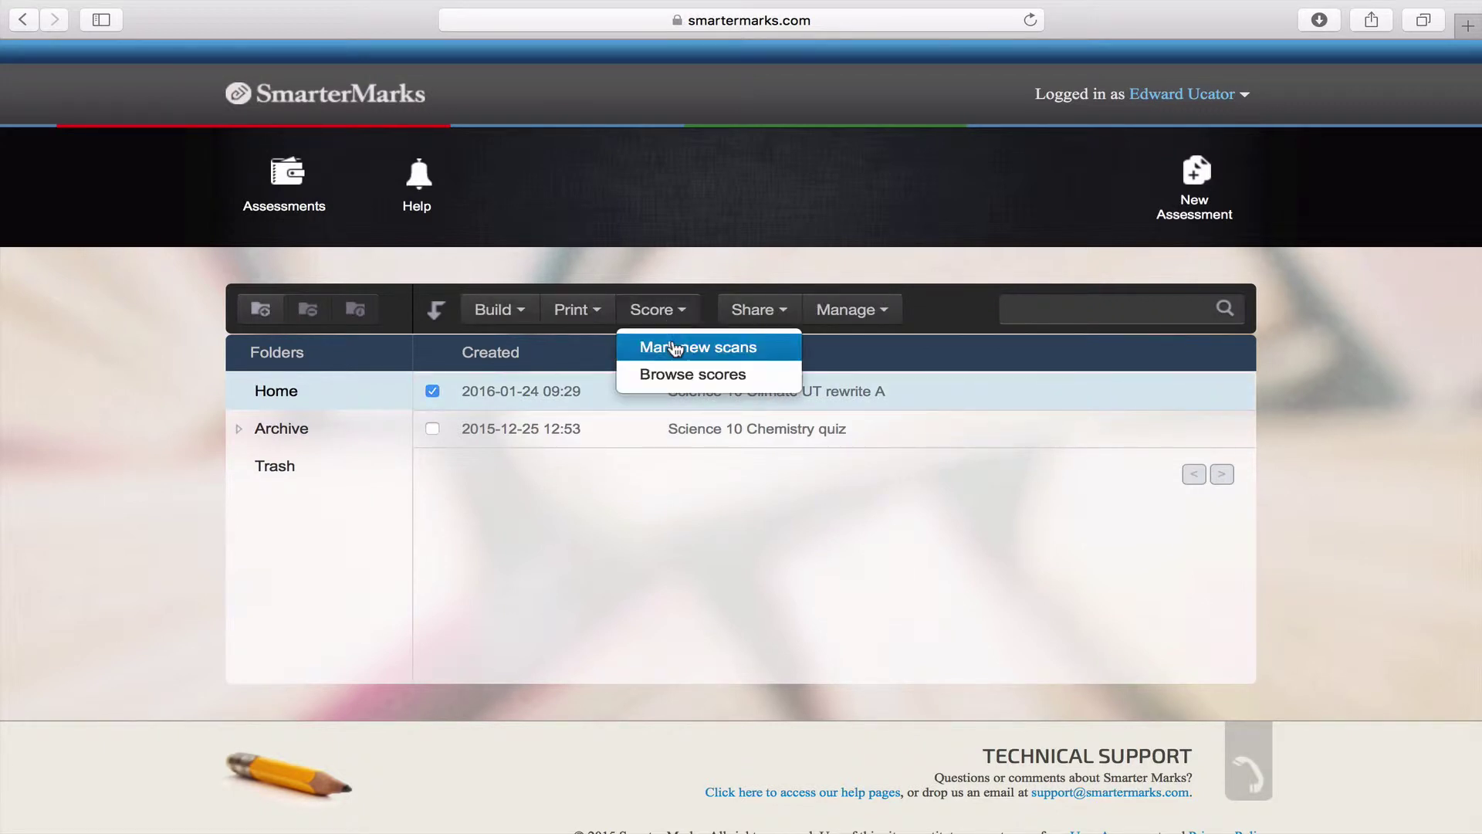
{"action": "left_click", "coordinate": [675, 347]}
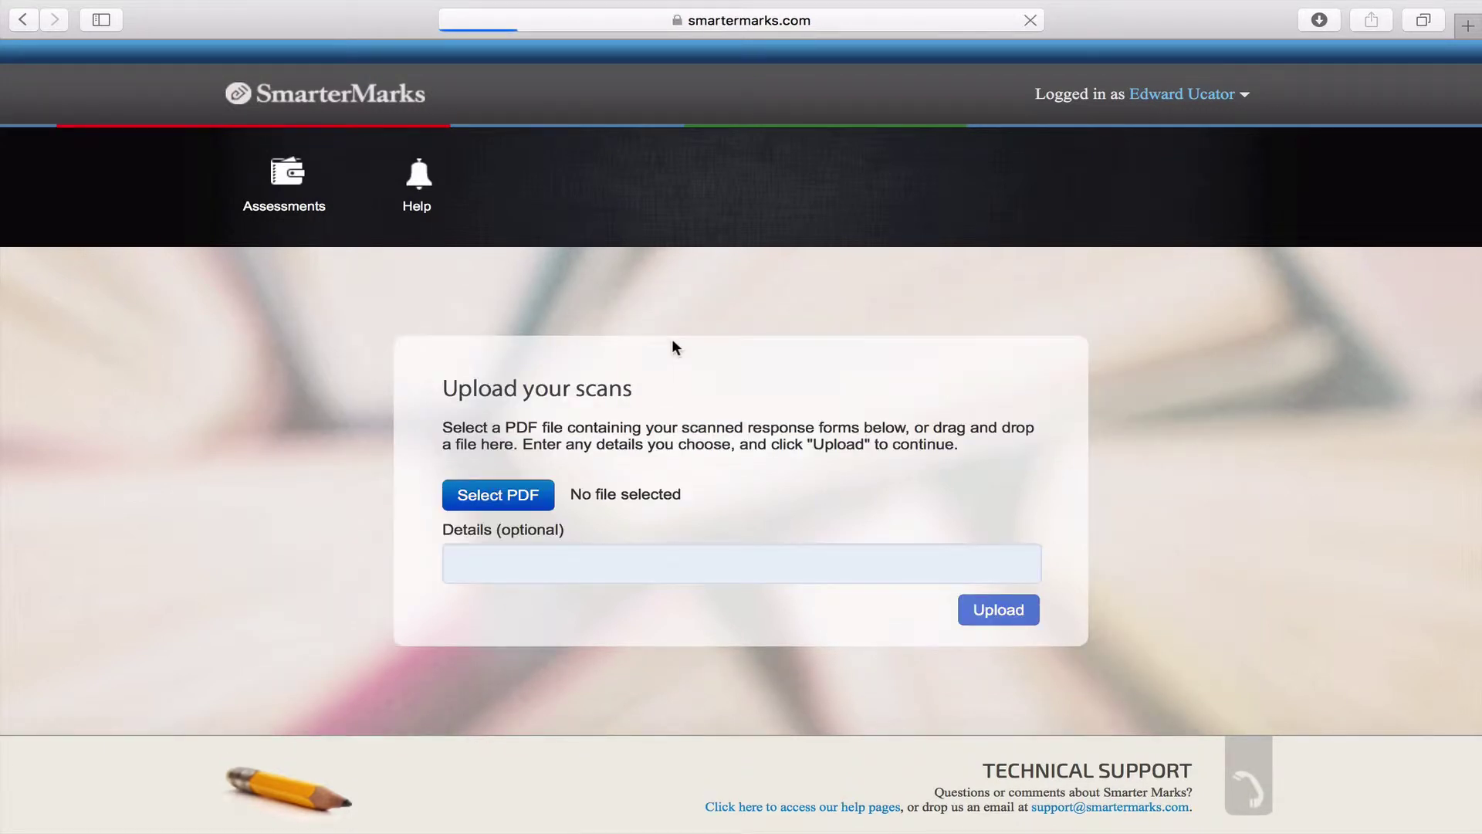
{"action": "left_click", "coordinate": [522, 497]}
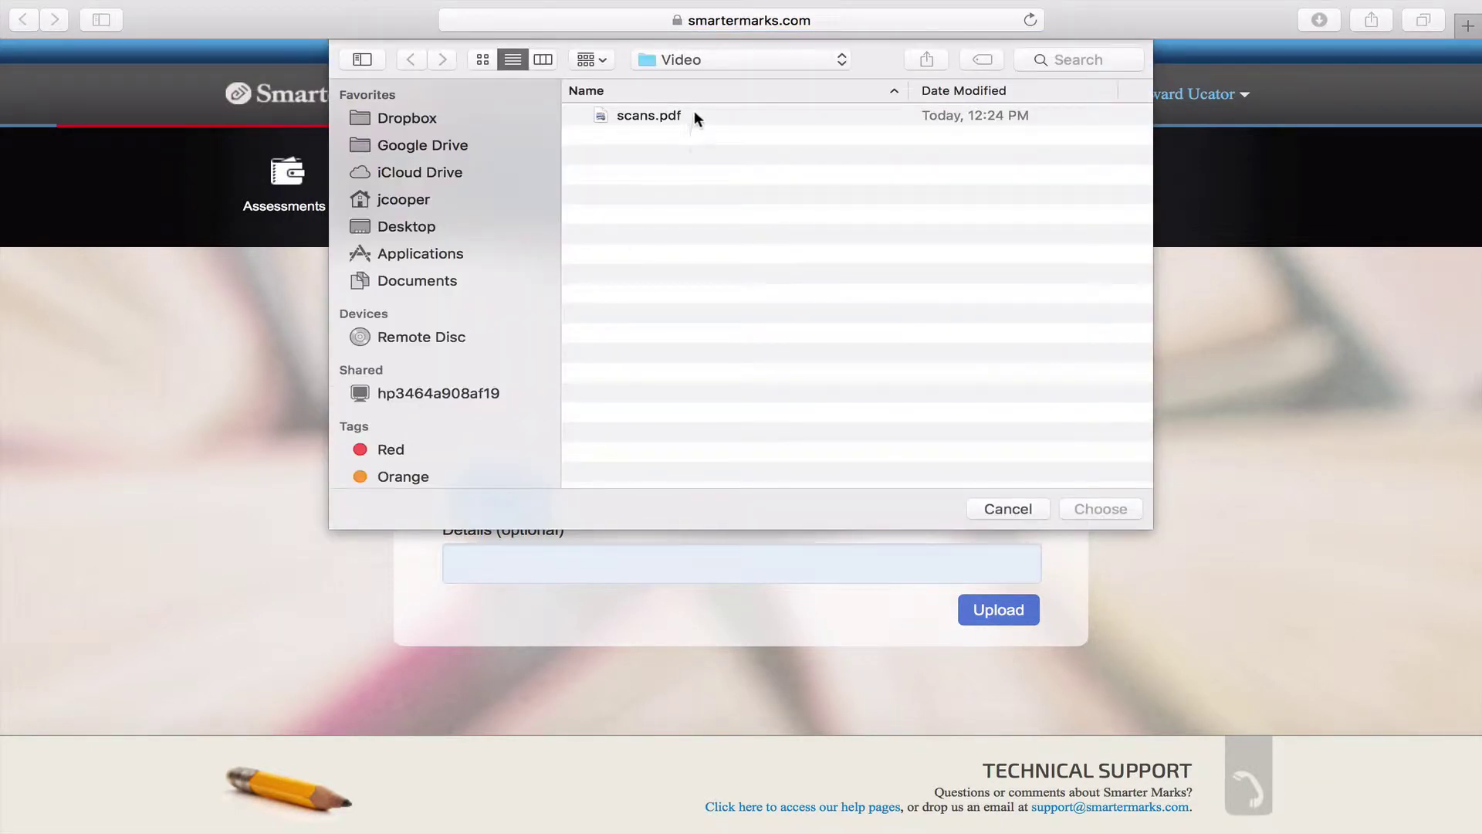
{"action": "left_click", "coordinate": [696, 115]}
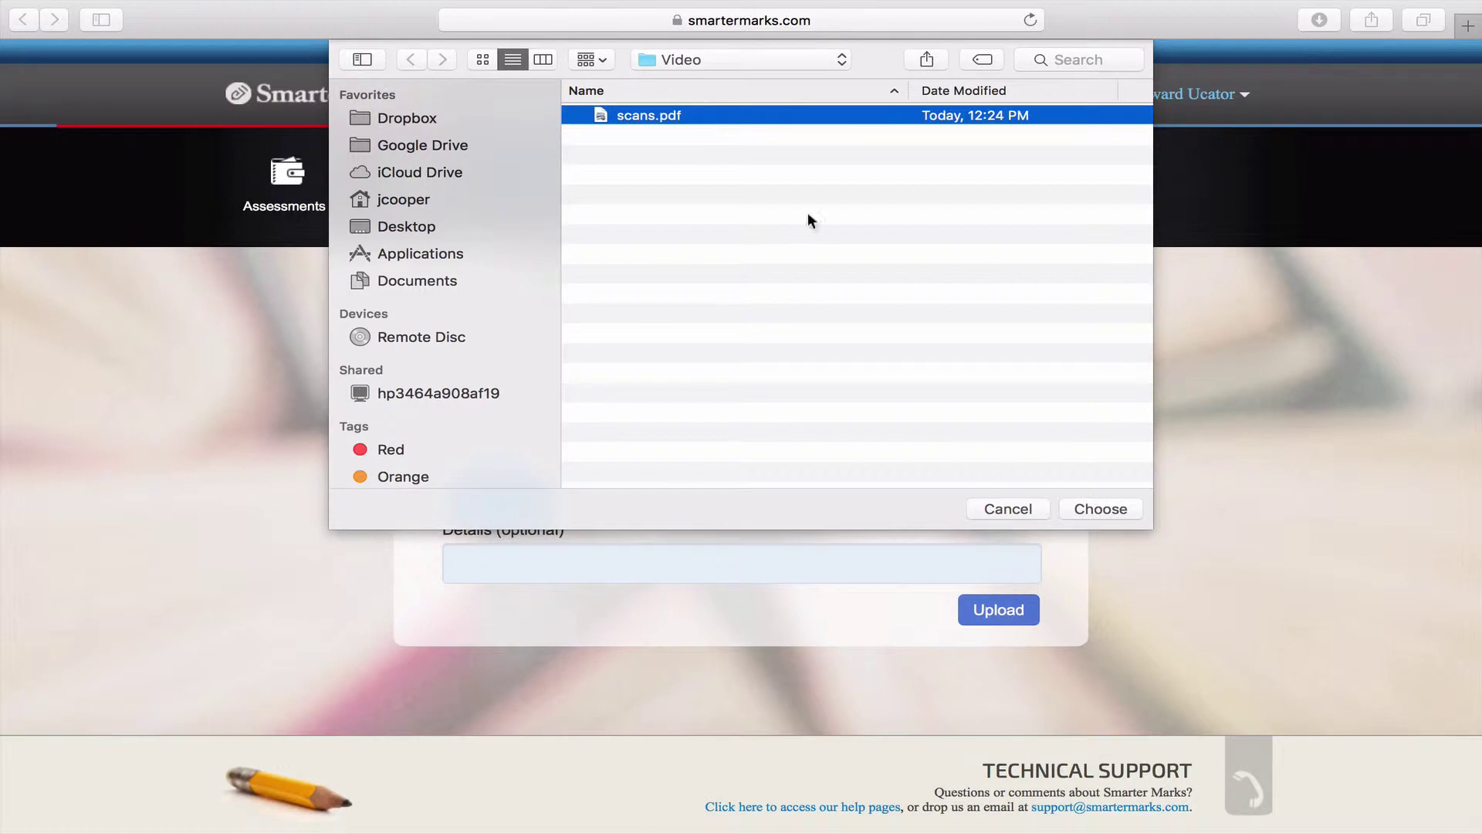
{"action": "left_click", "coordinate": [1097, 509]}
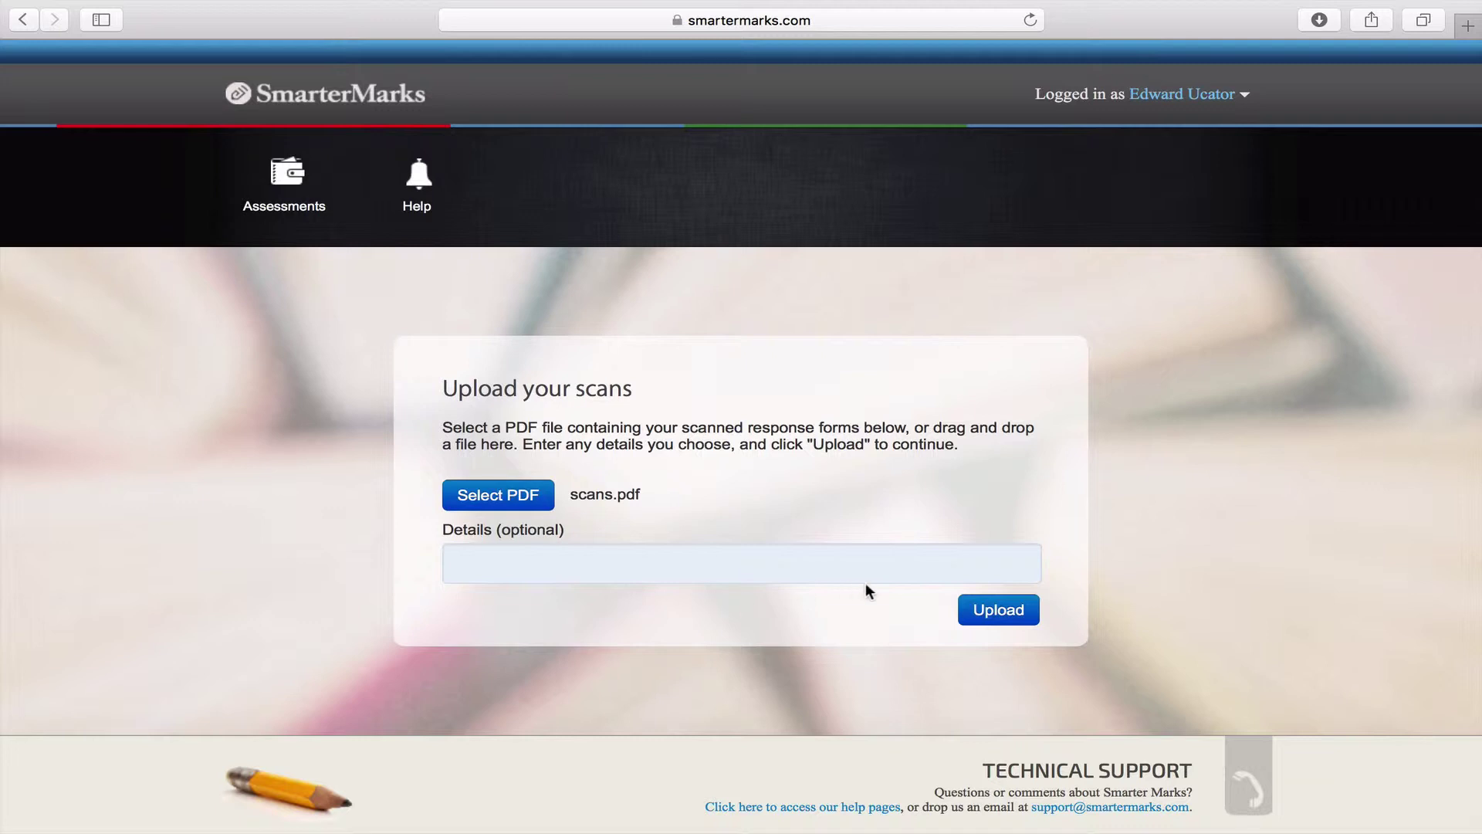
Upload scans.pdf and let SmarterMarks process it into the analysis page.
{"action": "left_click", "coordinate": [996, 610]}
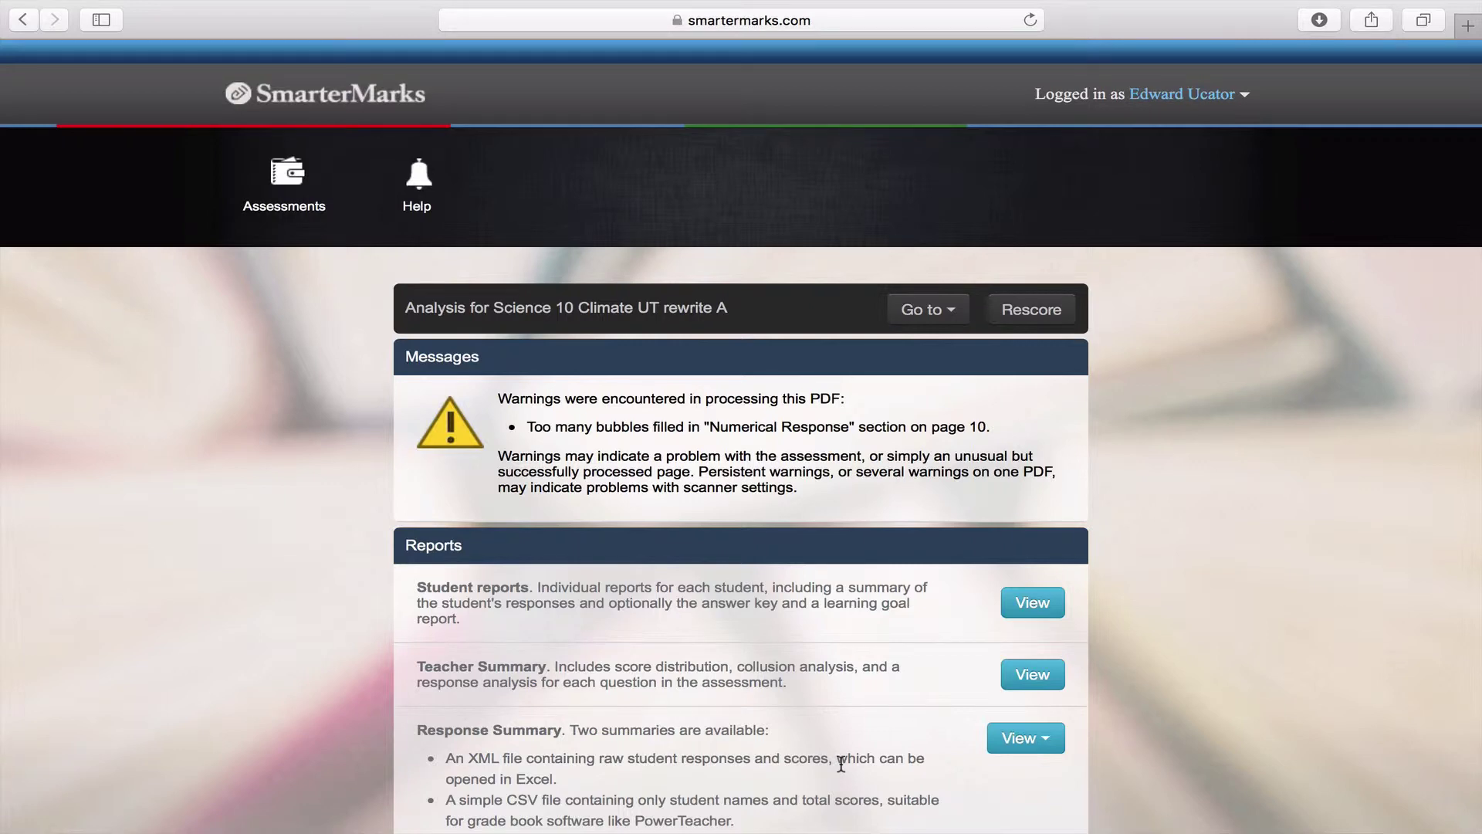
Open the assessment analysis report from the Reports section in a new tab.
{"action": "left_click", "coordinate": [1031, 601]}
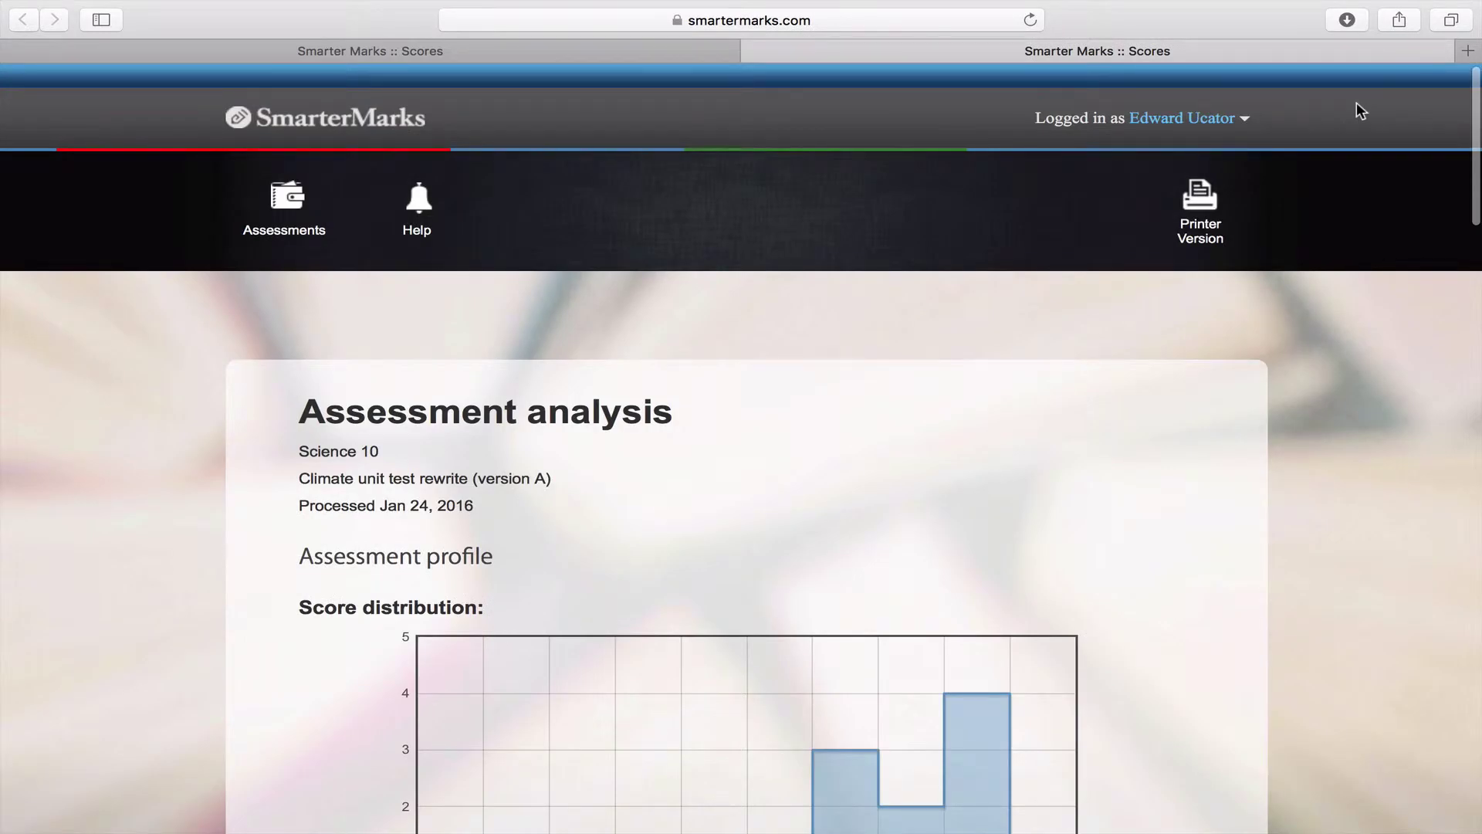
{"action": "scroll", "coordinate": [1356, 102], "scroll_direction": "down", "scroll_amount": 5}
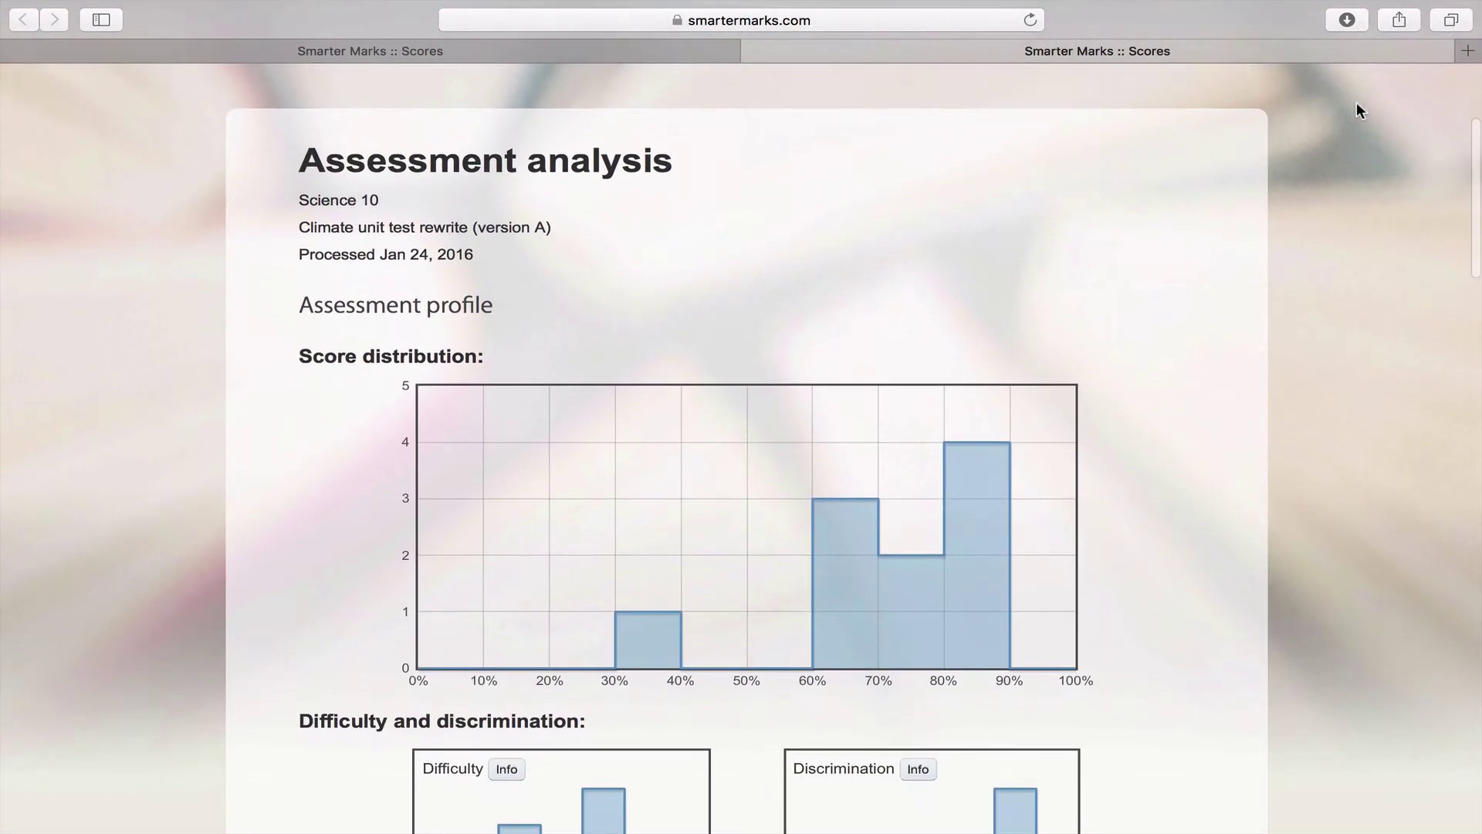
{"action": "scroll", "coordinate": [1357, 102], "scroll_direction": "down", "scroll_amount": 2}
{"action": "scroll", "coordinate": [1356, 102], "scroll_direction": "down", "scroll_amount": 2}
{"action": "scroll", "coordinate": [1356, 102], "scroll_direction": "down", "scroll_amount": 2}
{"action": "scroll", "coordinate": [1355, 102], "scroll_direction": "down", "scroll_amount": 2}
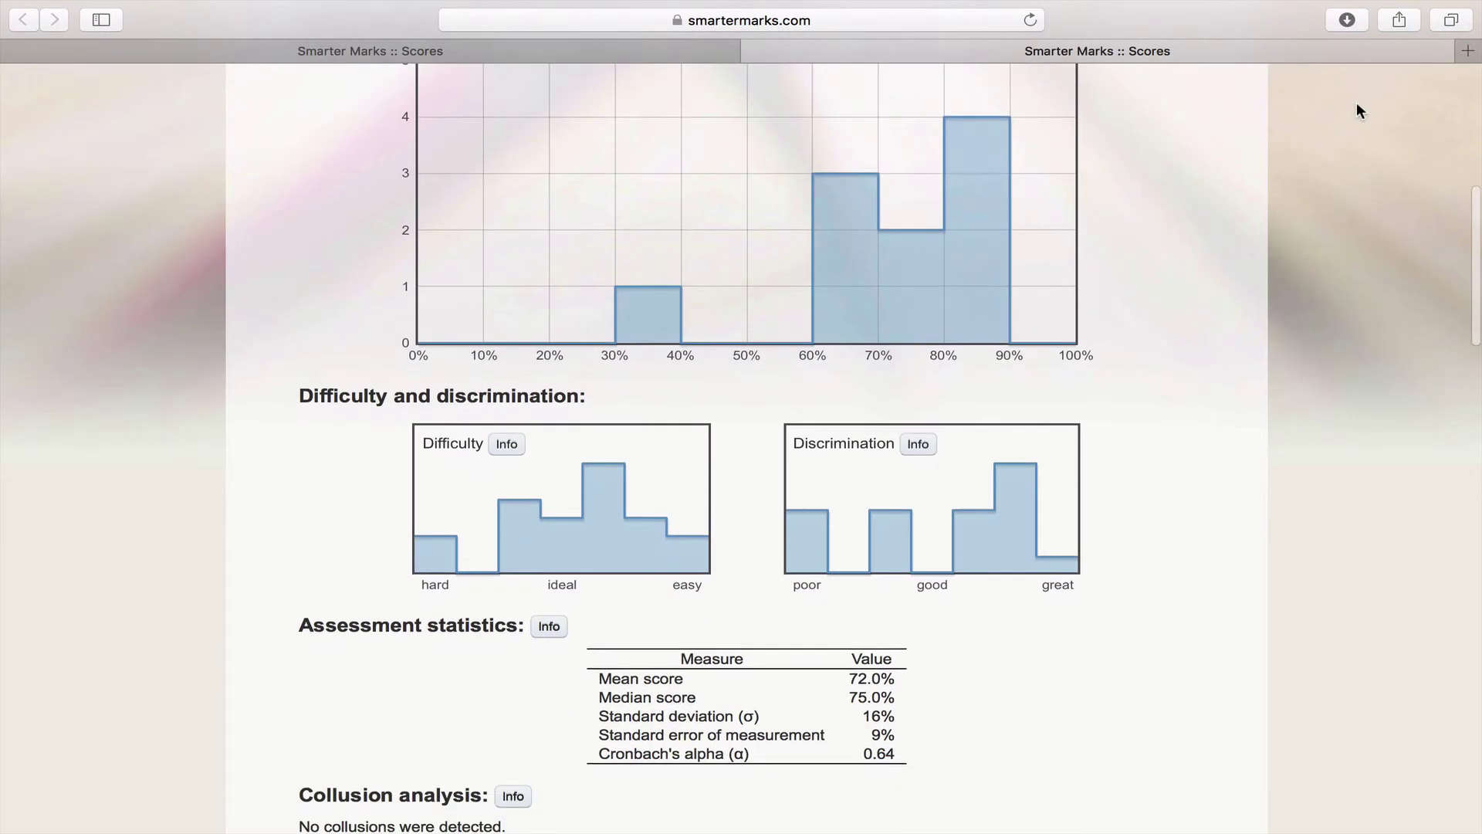
{"action": "scroll", "coordinate": [1356, 102], "scroll_direction": "down", "scroll_amount": 2}
{"action": "scroll", "coordinate": [1356, 102], "scroll_direction": "down", "scroll_amount": 2}
{"action": "scroll", "coordinate": [1356, 102], "scroll_direction": "down", "scroll_amount": 2}
{"action": "scroll", "coordinate": [1356, 102], "scroll_direction": "down", "scroll_amount": 2}
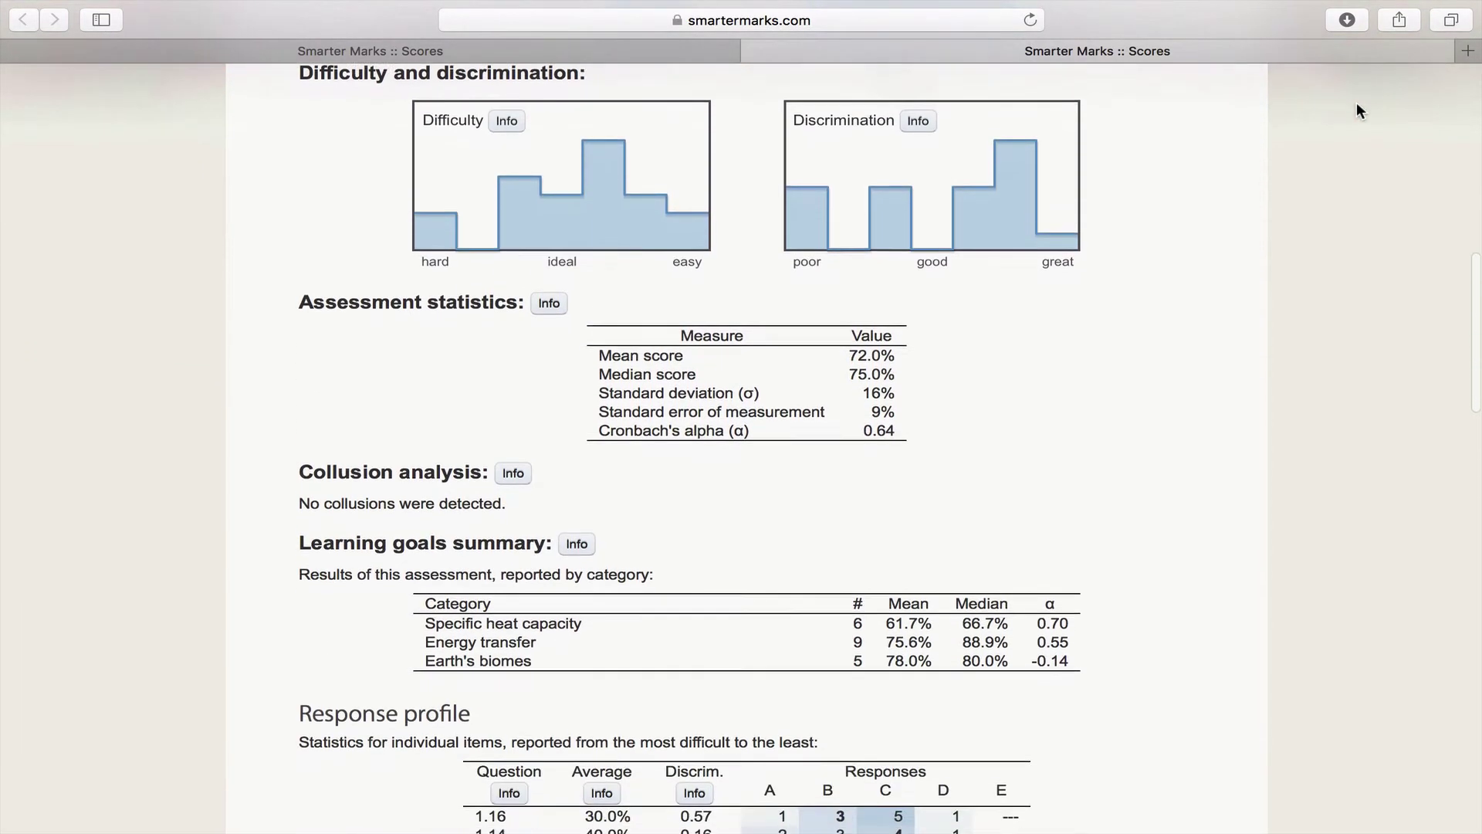
{"action": "scroll", "coordinate": [1355, 102], "scroll_direction": "down", "scroll_amount": 2}
{"action": "scroll", "coordinate": [1355, 103], "scroll_direction": "down", "scroll_amount": 2}
{"action": "scroll", "coordinate": [1355, 102], "scroll_direction": "down", "scroll_amount": 2}
{"action": "scroll", "coordinate": [1356, 102], "scroll_direction": "down", "scroll_amount": 2}
{"action": "scroll", "coordinate": [1356, 103], "scroll_direction": "down", "scroll_amount": 2}
{"action": "scroll", "coordinate": [1356, 102], "scroll_direction": "down", "scroll_amount": 2}
{"action": "scroll", "coordinate": [1356, 102], "scroll_direction": "down", "scroll_amount": 2}
{"action": "scroll", "coordinate": [1356, 102], "scroll_direction": "down", "scroll_amount": 2}
{"action": "scroll", "coordinate": [1356, 103], "scroll_direction": "down", "scroll_amount": 1}
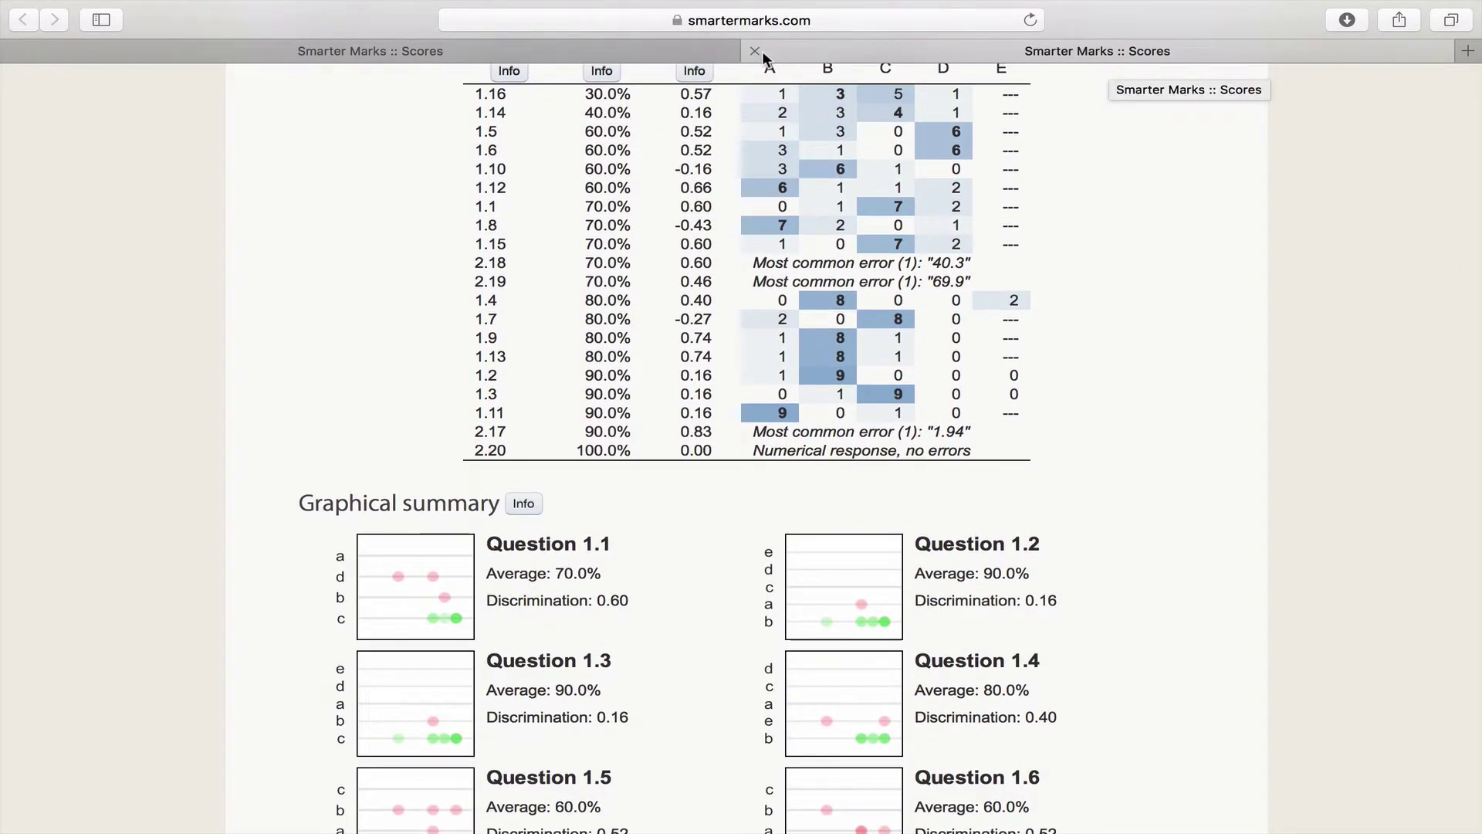
Close the reviewed Assessment analysis report tab.
{"action": "left_click", "coordinate": [757, 51]}
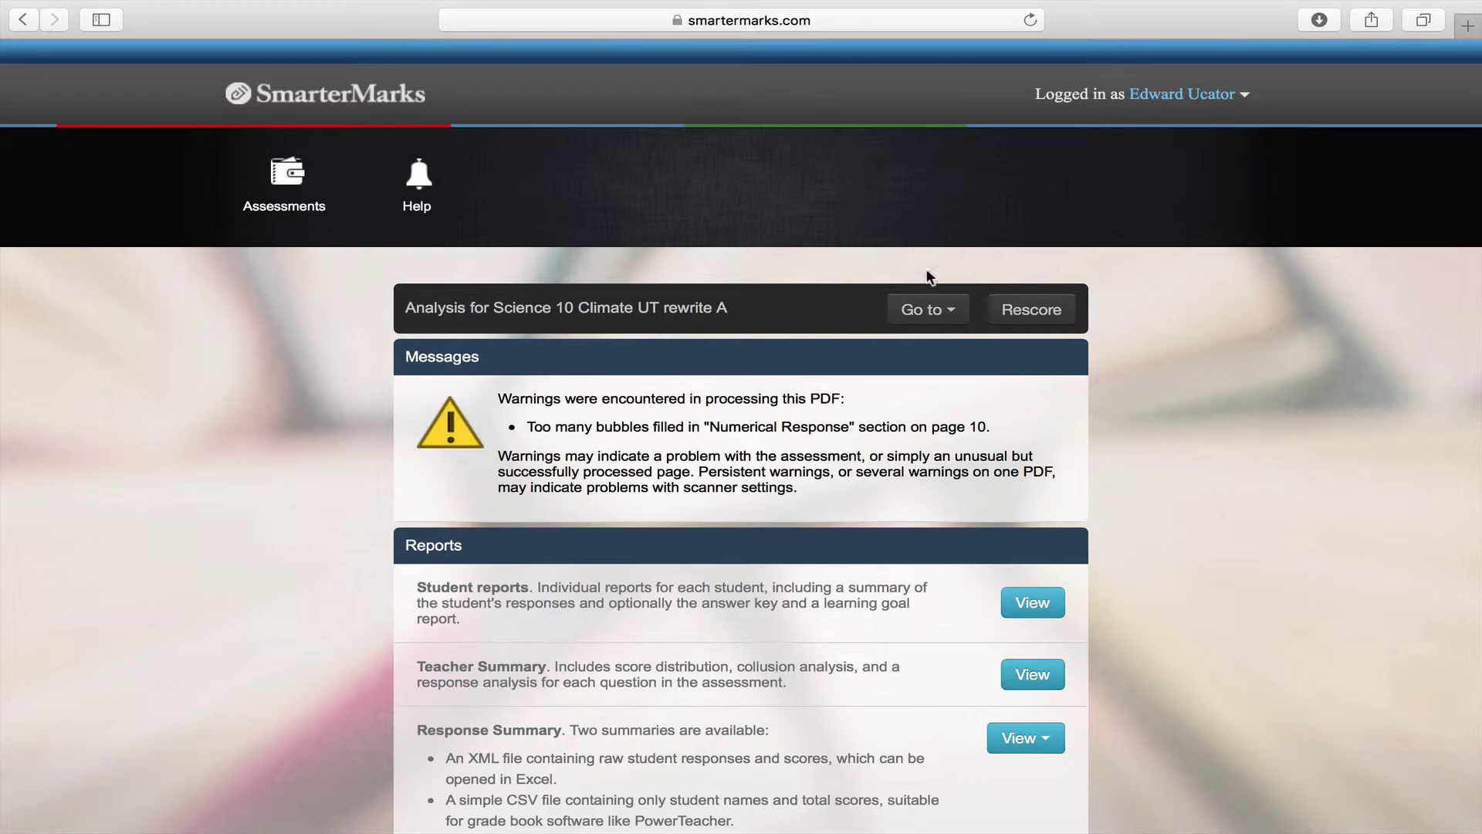
{"action": "left_click", "coordinate": [944, 312]}
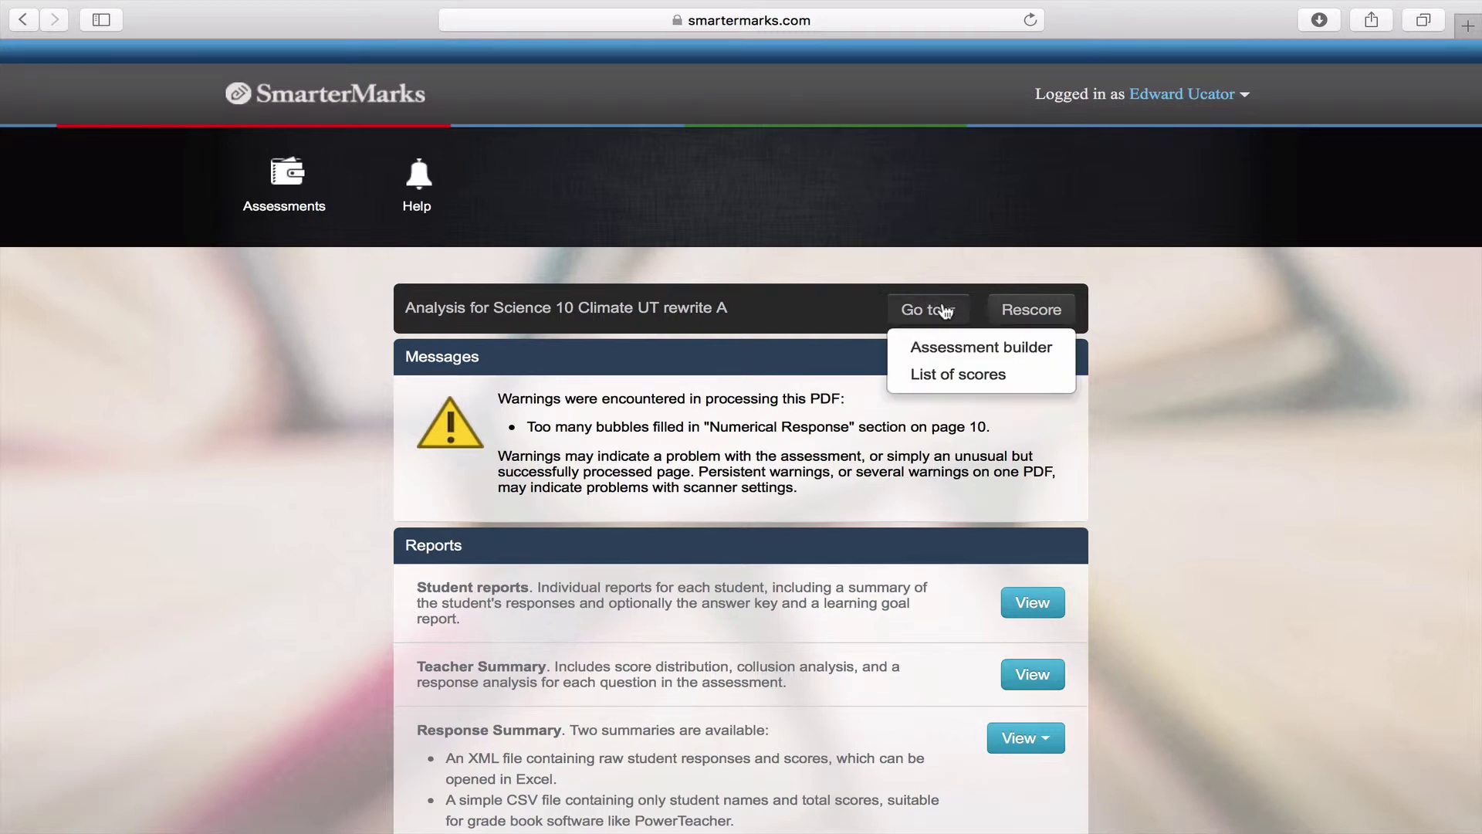
{"action": "left_click", "coordinate": [952, 350]}
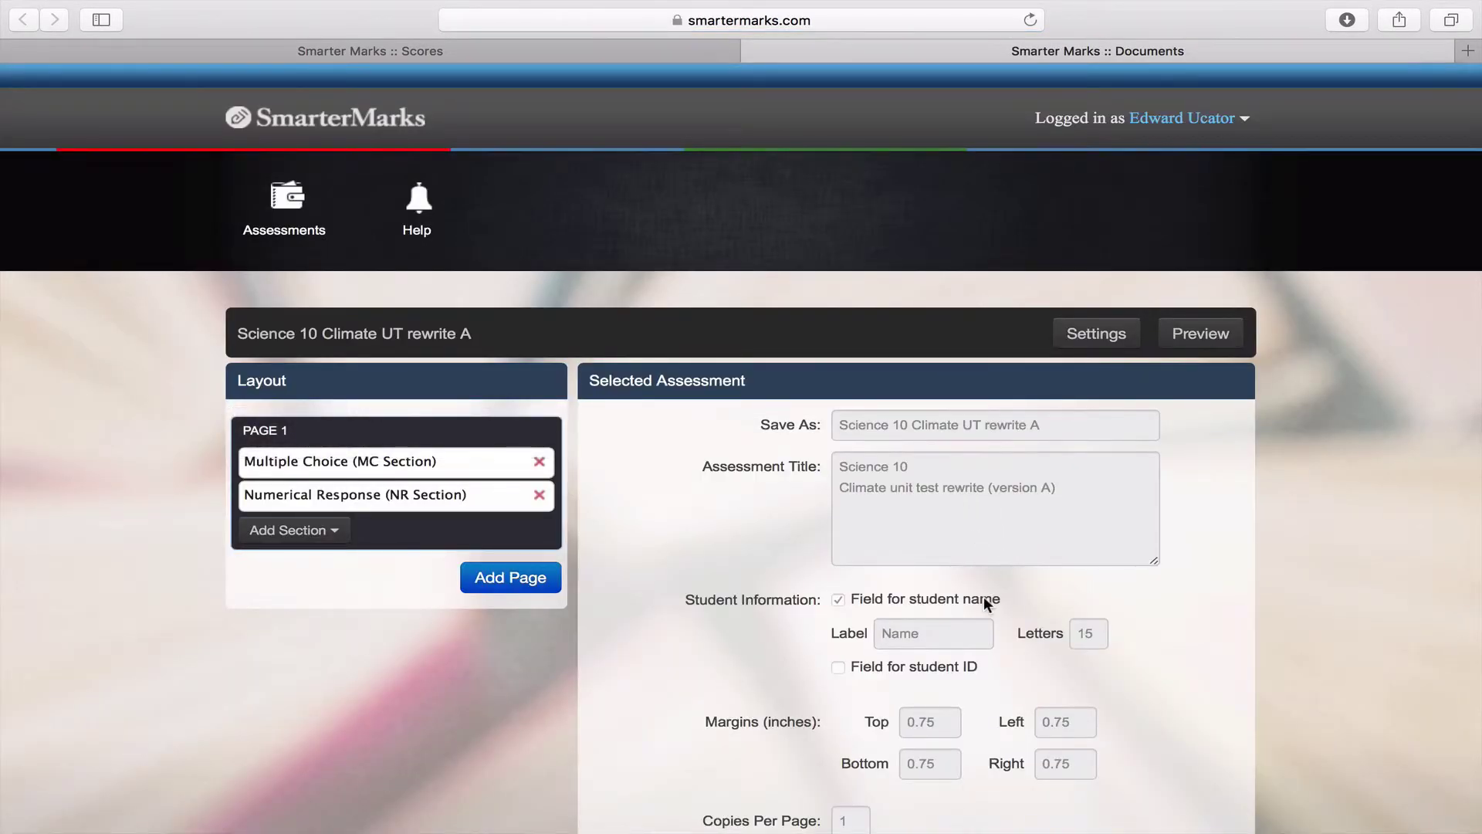
{"action": "scroll", "coordinate": [983, 596], "scroll_direction": "down", "scroll_amount": 5}
{"action": "scroll", "coordinate": [984, 597], "scroll_direction": "down", "scroll_amount": 5}
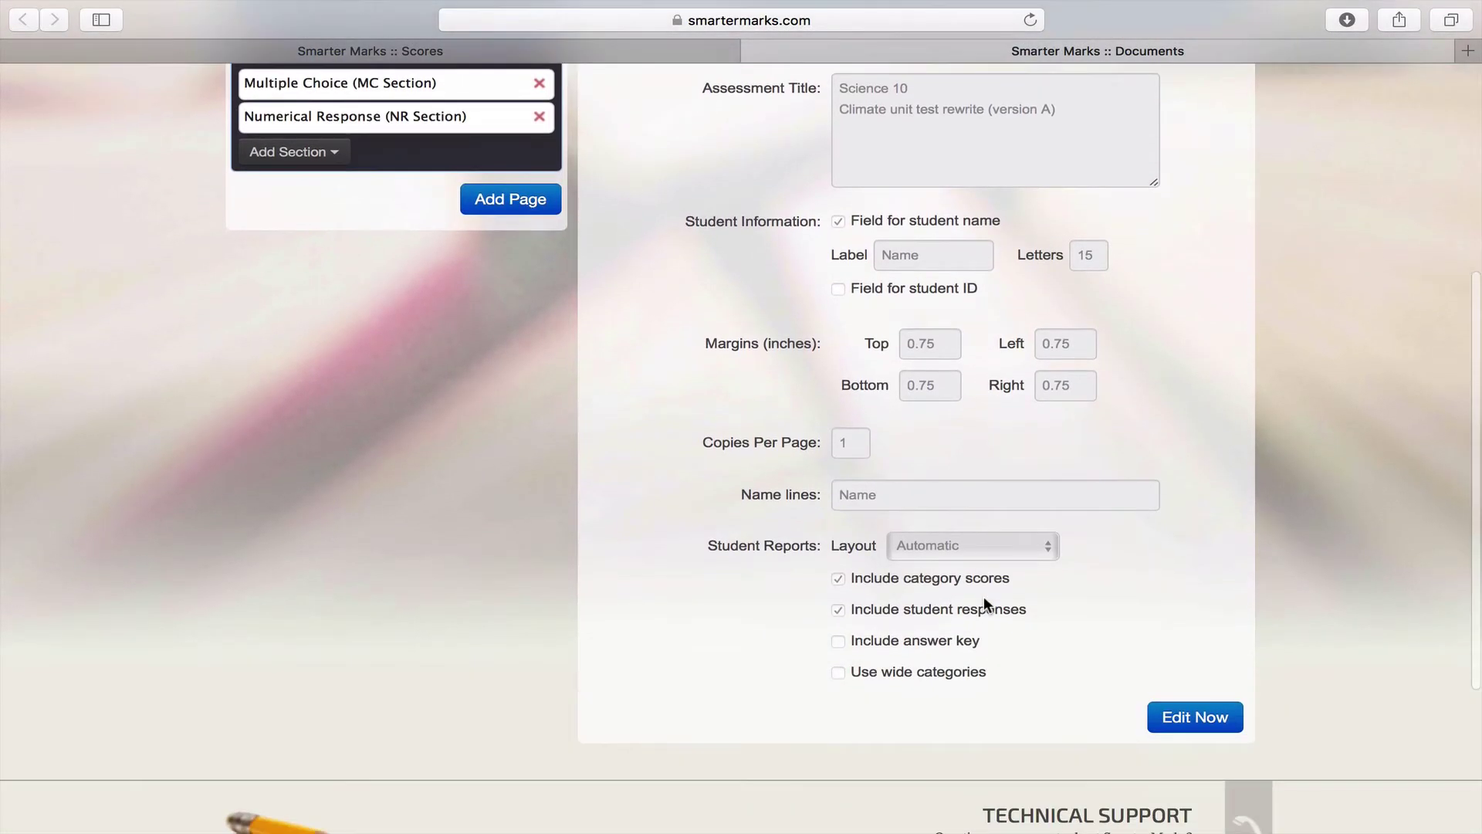
{"action": "left_click", "coordinate": [1182, 717]}
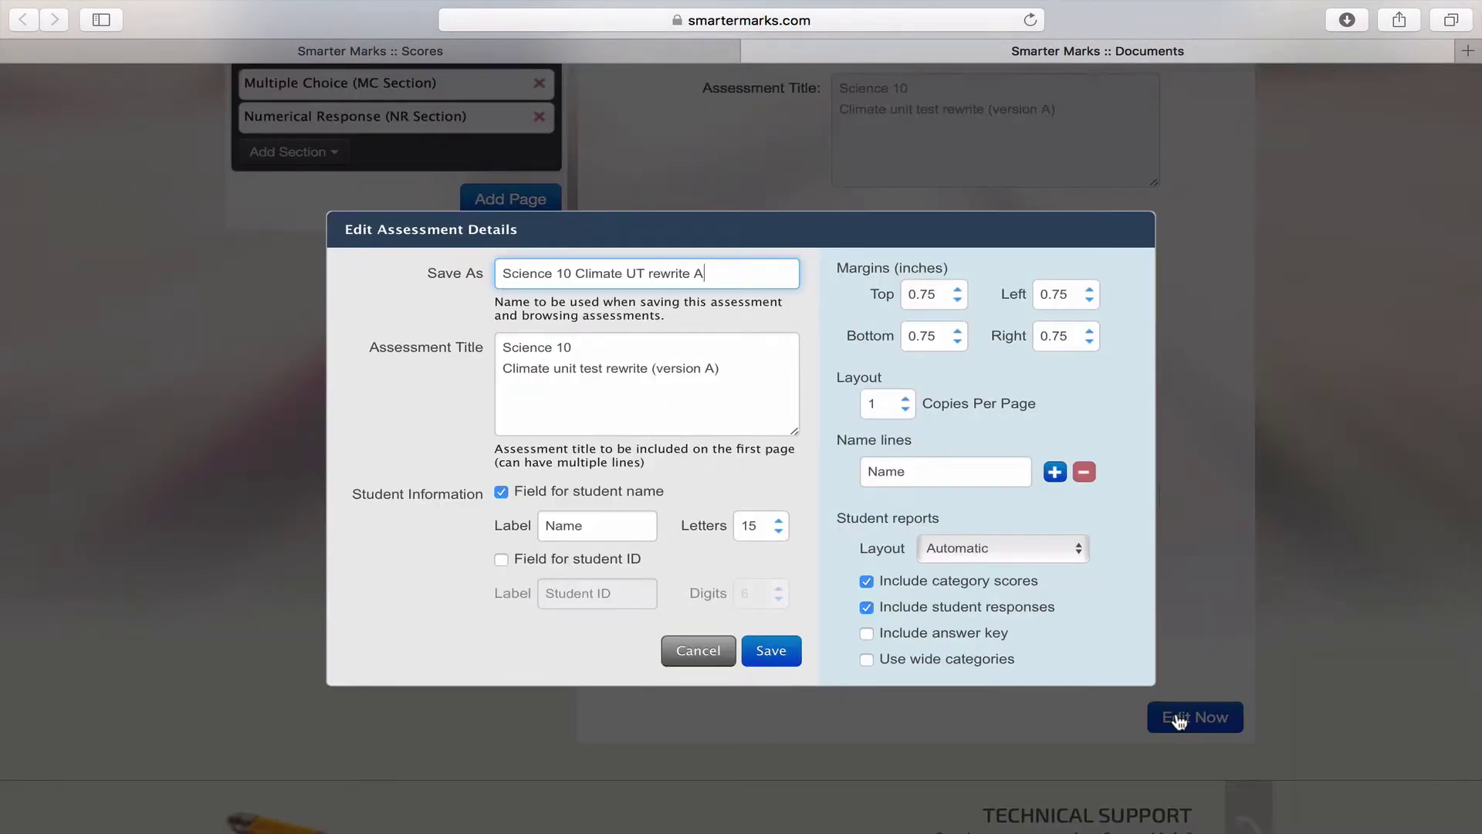
{"action": "left_click", "coordinate": [1080, 548]}
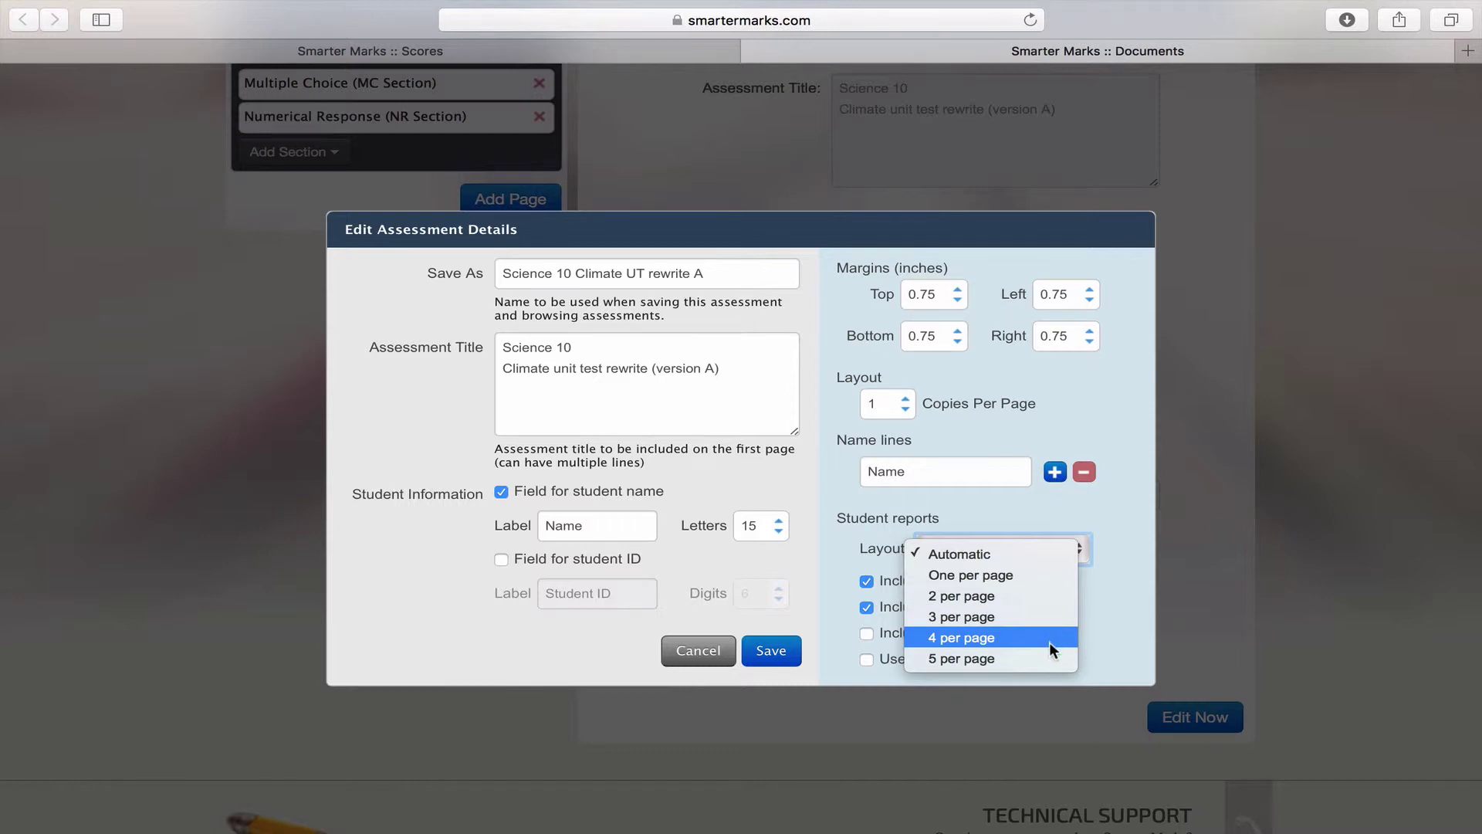
{"action": "left_click", "coordinate": [1117, 620]}
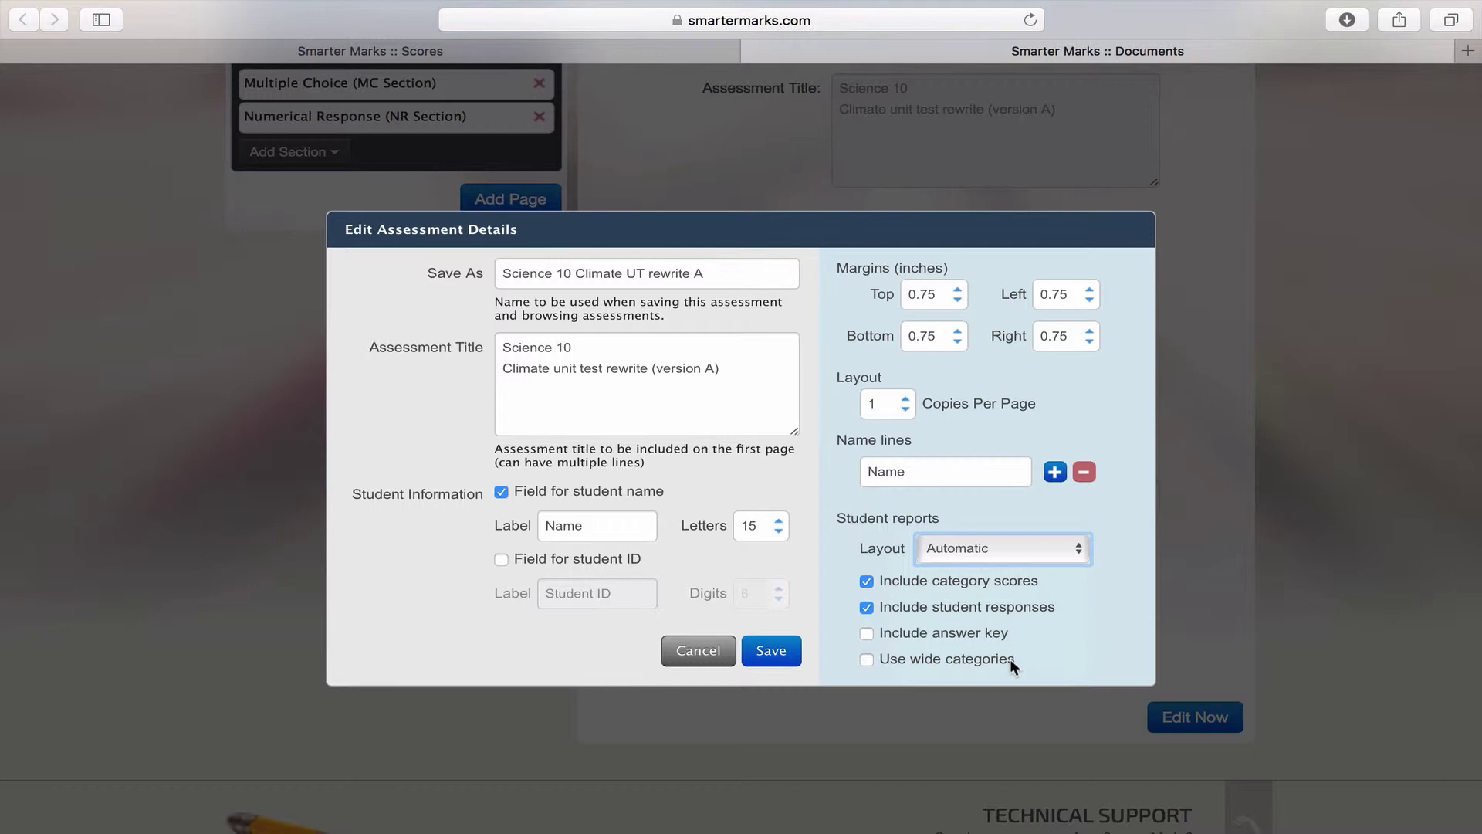
{"action": "left_click", "coordinate": [771, 649]}
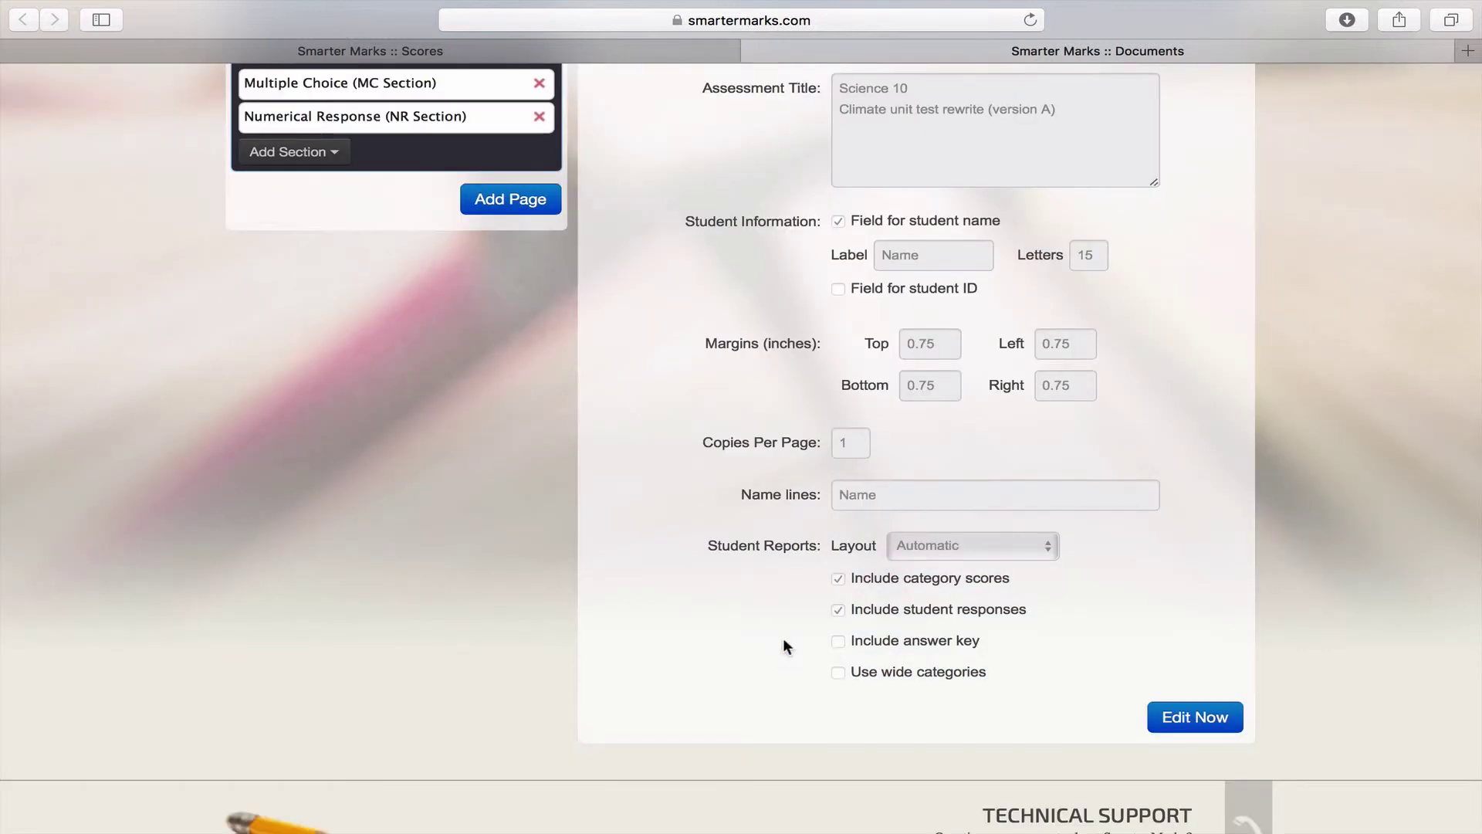
{"action": "left_click", "coordinate": [752, 50]}
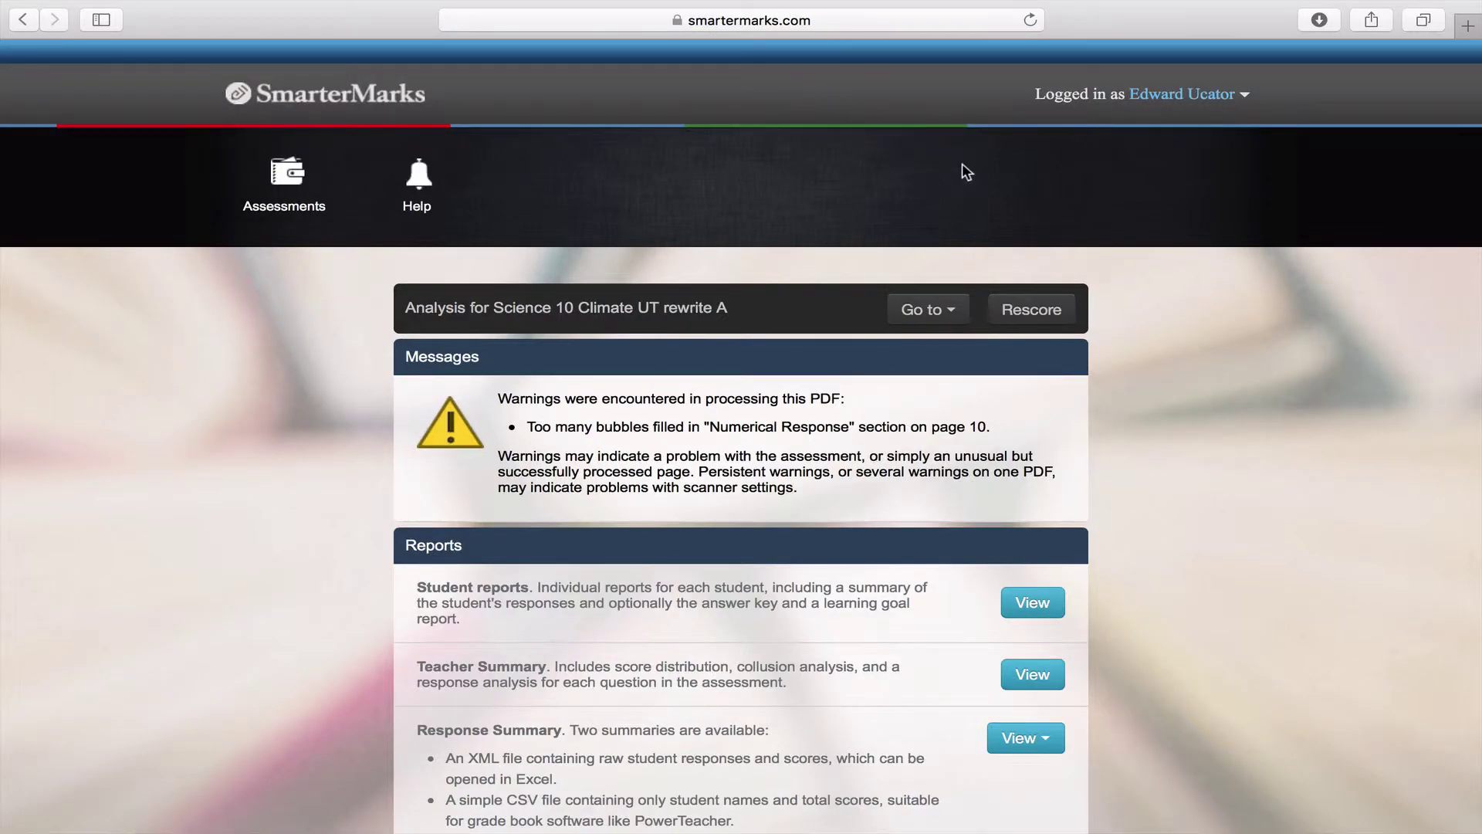
{"action": "left_click", "coordinate": [1170, 97]}
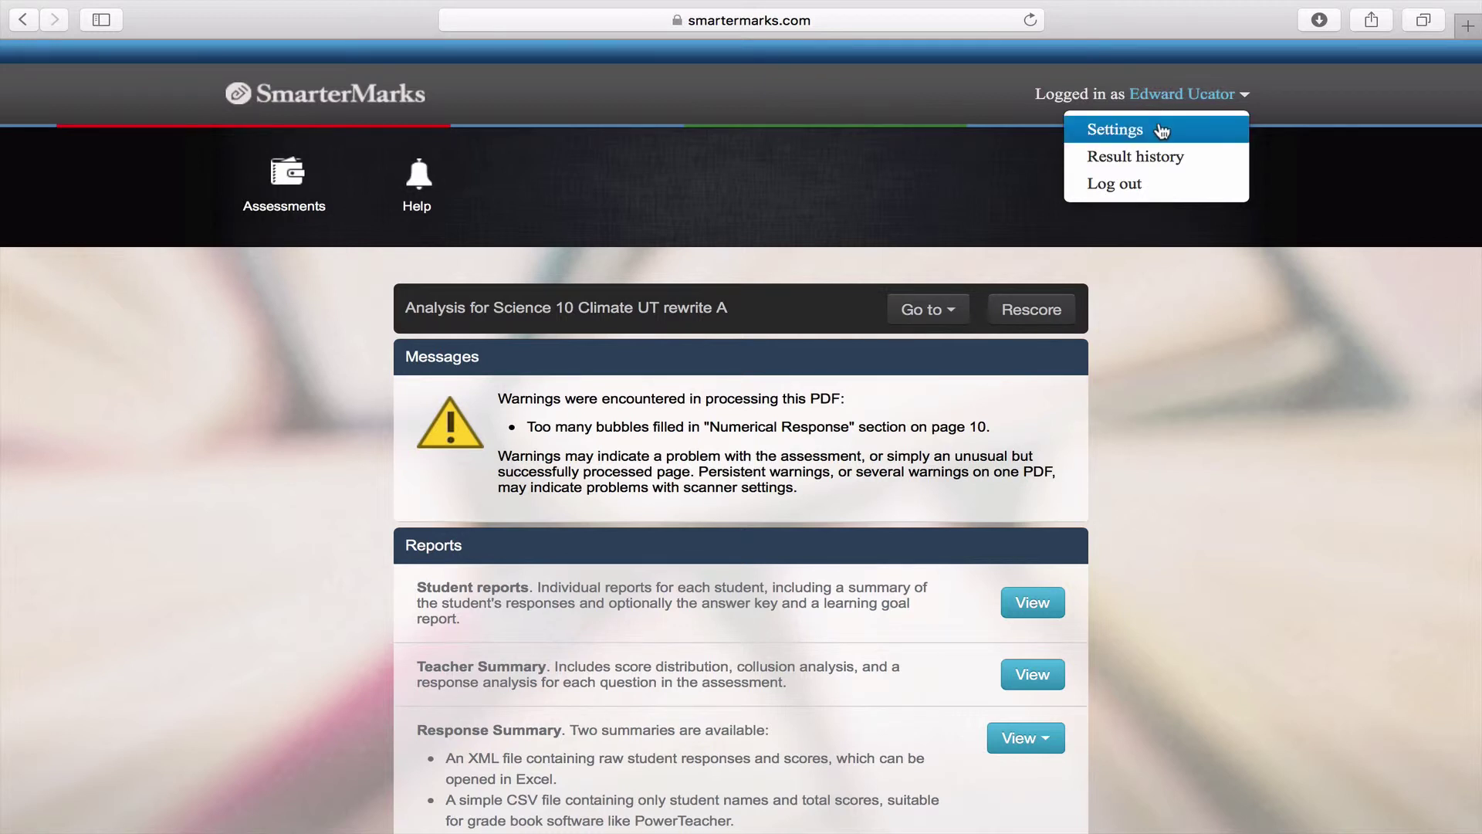
{"action": "left_click", "coordinate": [1162, 131]}
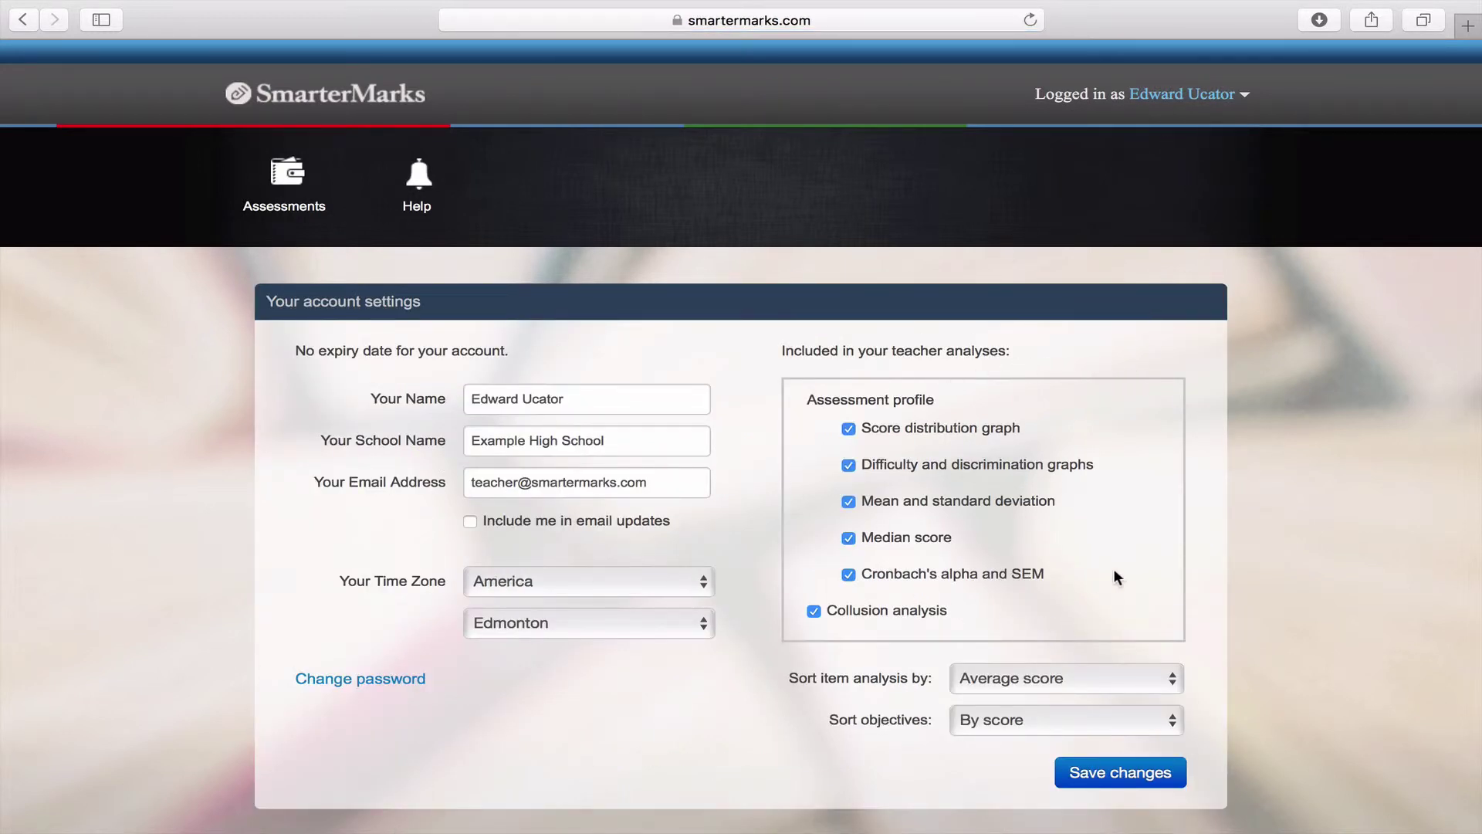
{"action": "scroll", "coordinate": [975, 462], "scroll_direction": "down", "scroll_amount": 5}
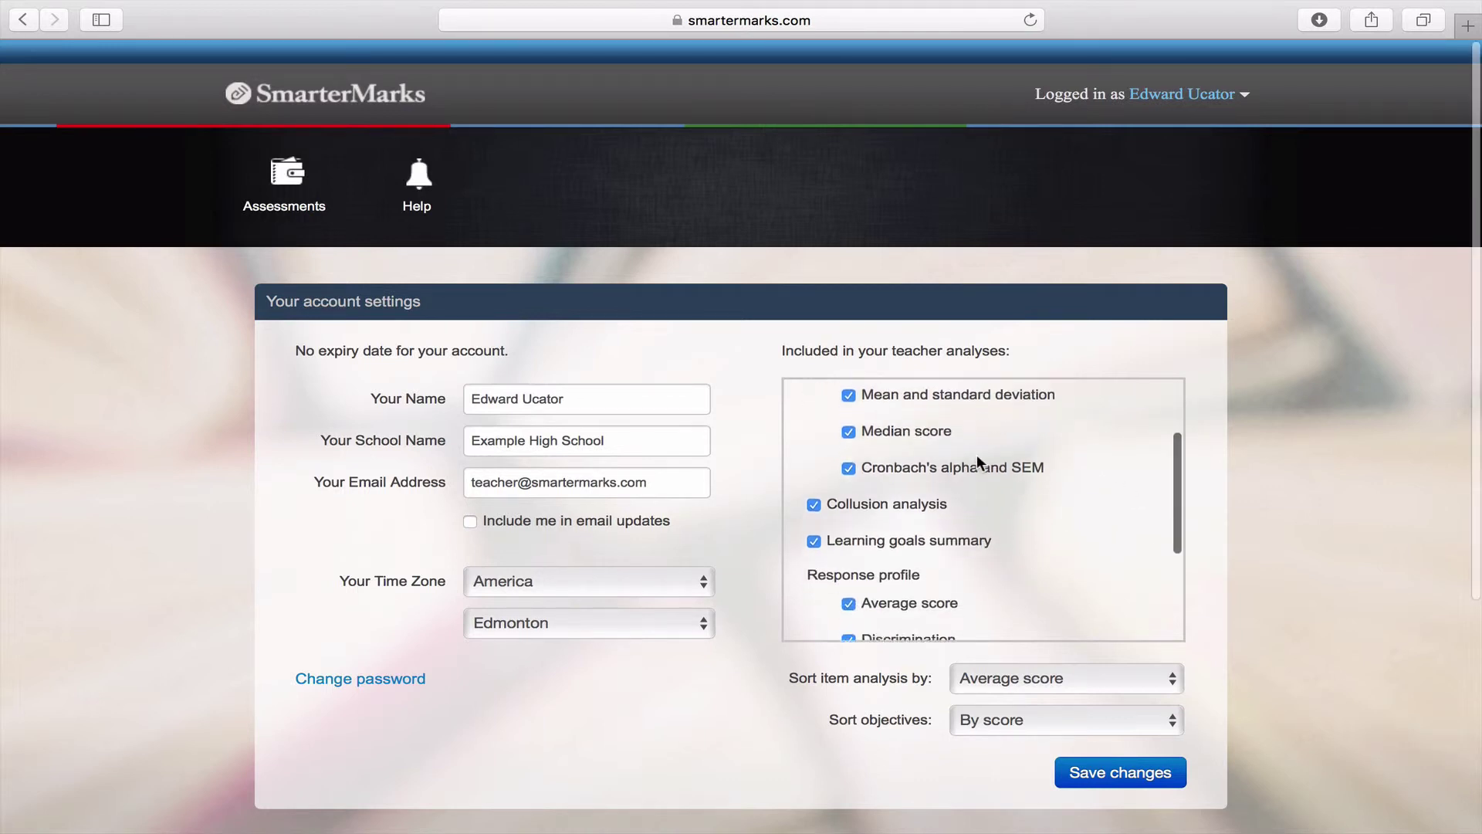
{"action": "scroll", "coordinate": [976, 462], "scroll_direction": "down", "scroll_amount": 2}
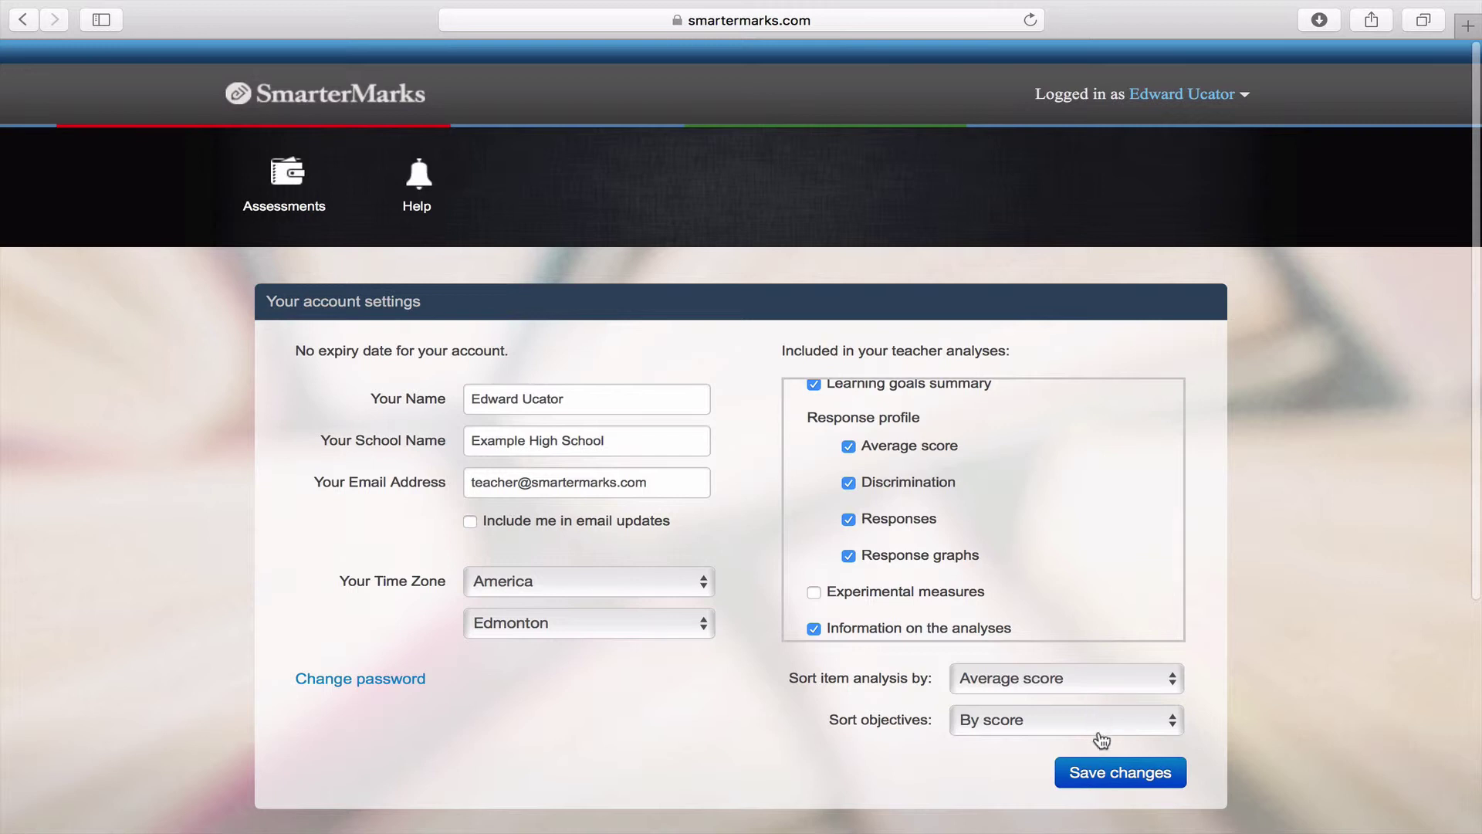
{"action": "left_click", "coordinate": [1106, 773]}
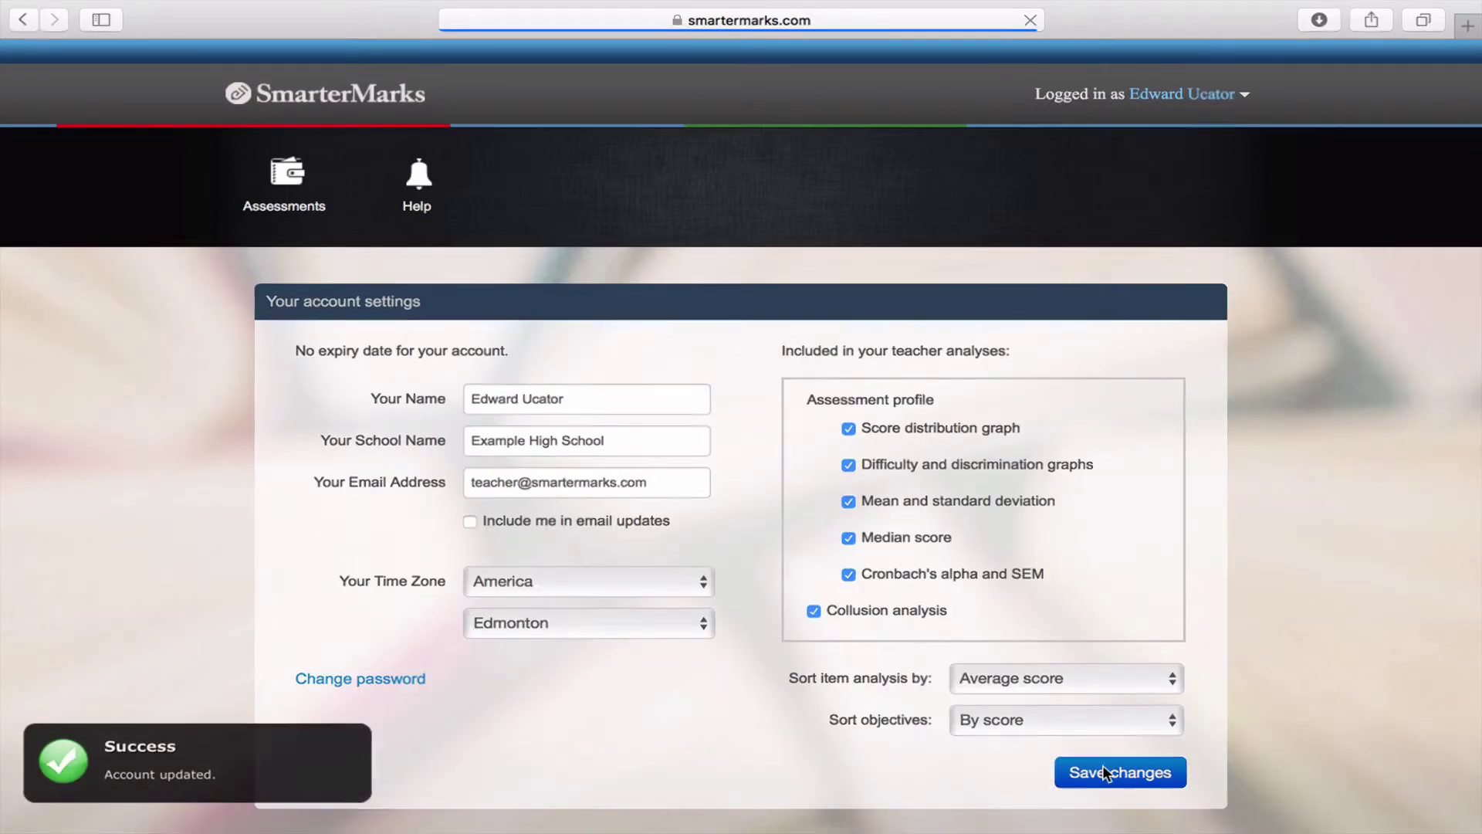
{"action": "left_click", "coordinate": [23, 19]}
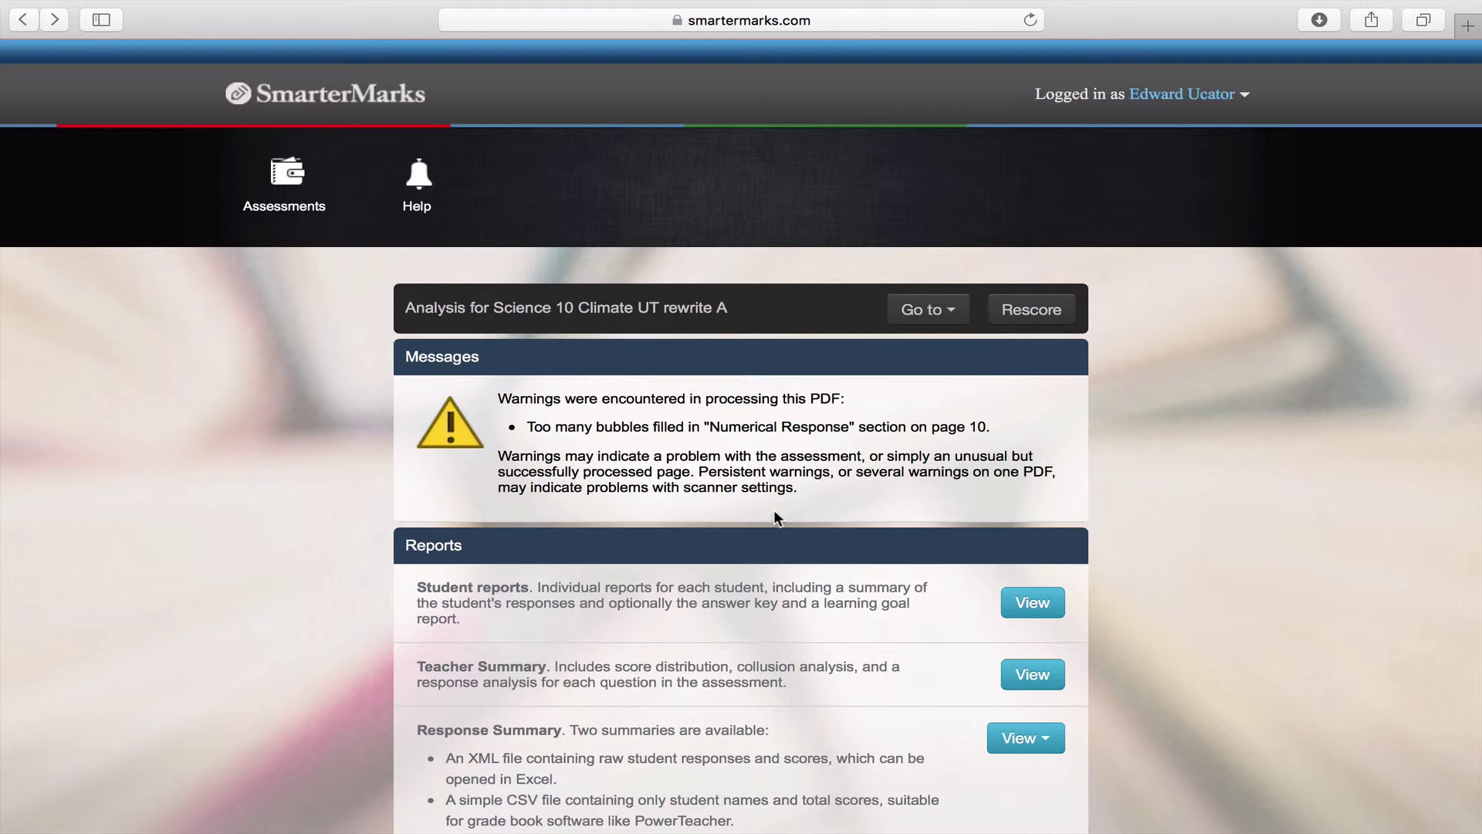
Change question 3's answer key to b in the MC Section, then rescore the assessment.
{"action": "left_click", "coordinate": [949, 312]}
{"action": "left_click", "coordinate": [980, 346]}
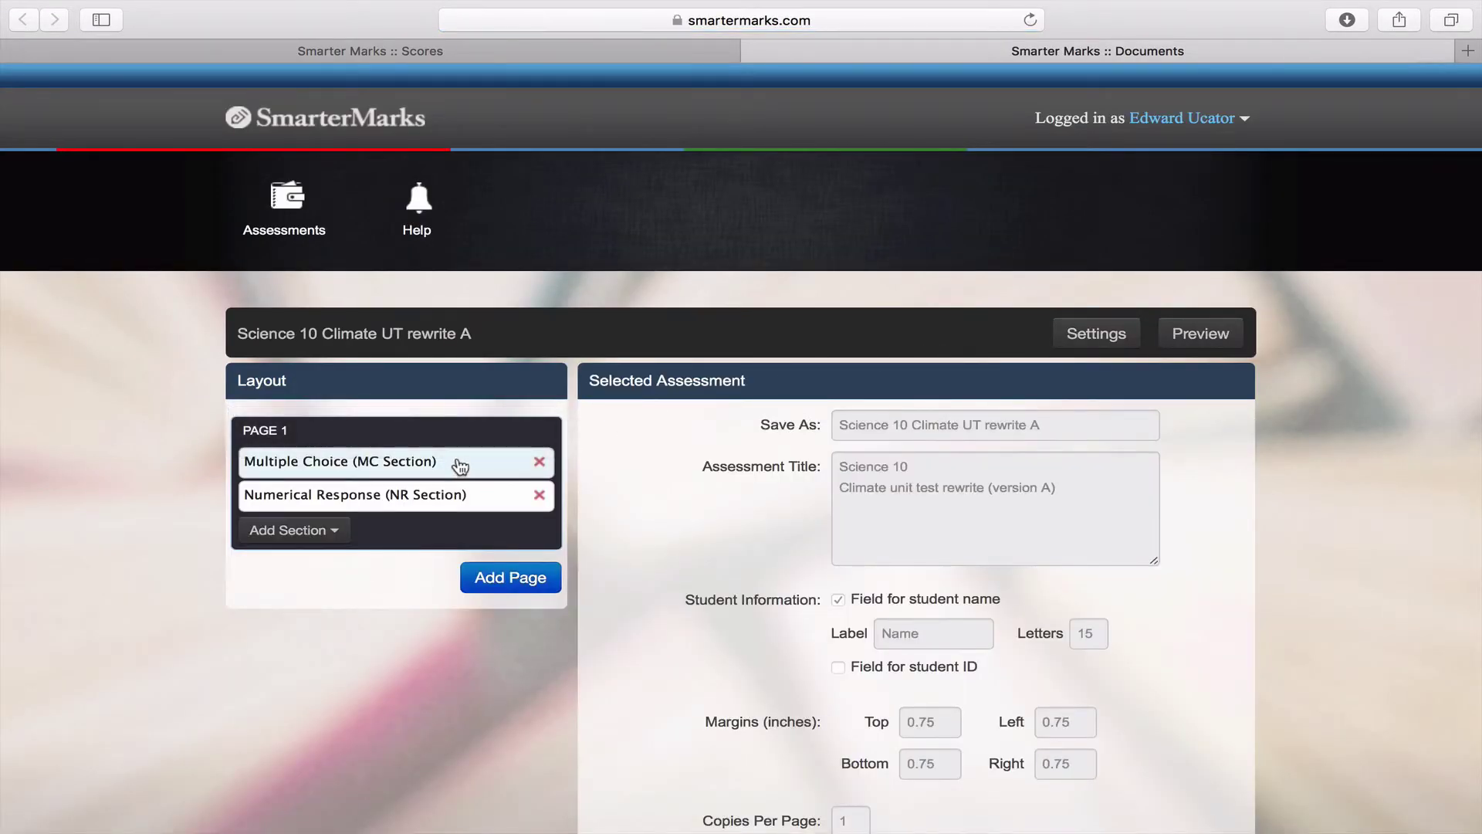
{"action": "left_click", "coordinate": [457, 460]}
{"action": "left_click", "coordinate": [1196, 686]}
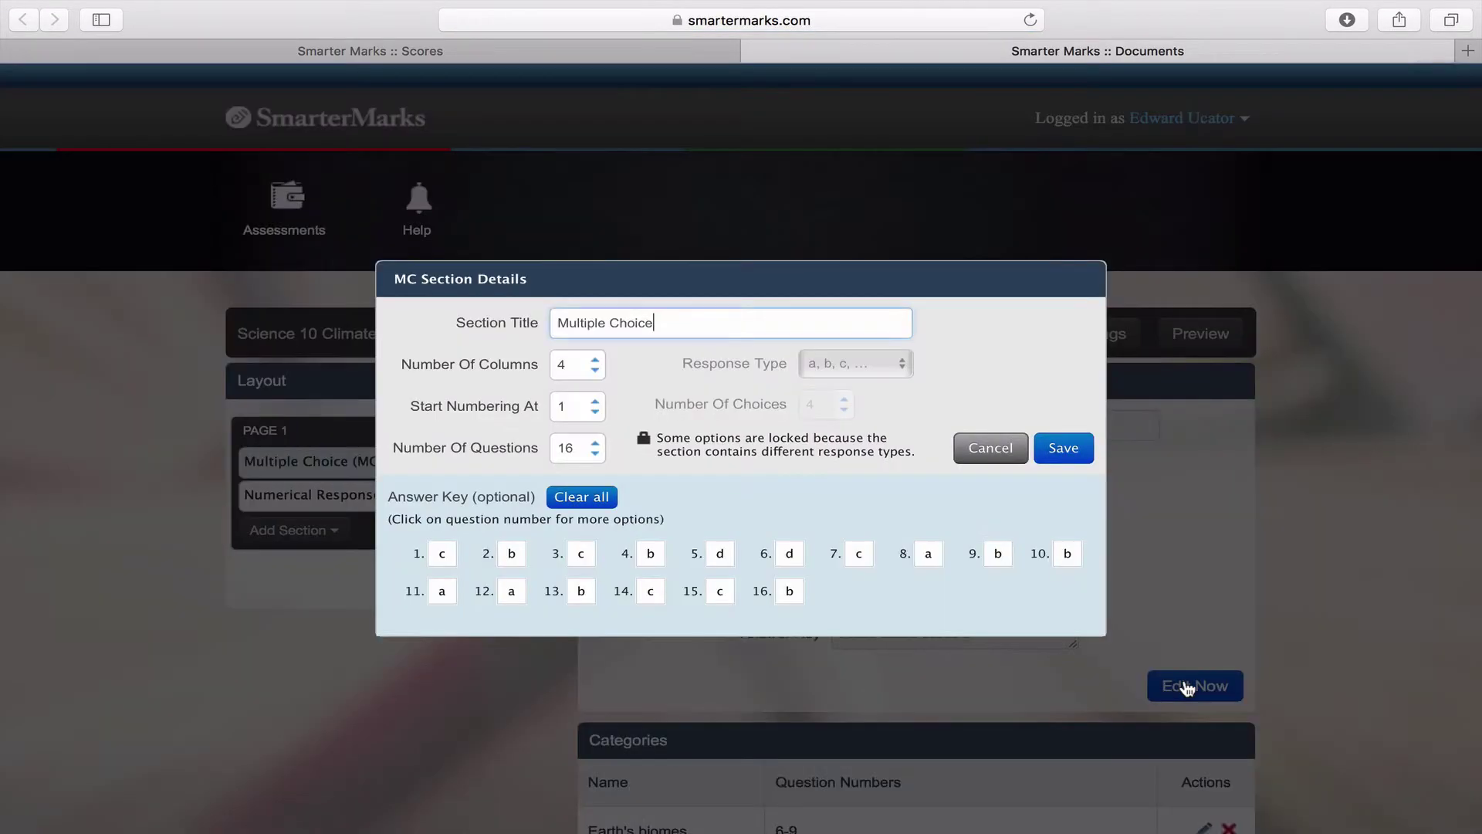
{"action": "left_click", "coordinate": [582, 553]}
{"action": "type", "text": "b"}
{"action": "left_click", "coordinate": [1063, 448]}
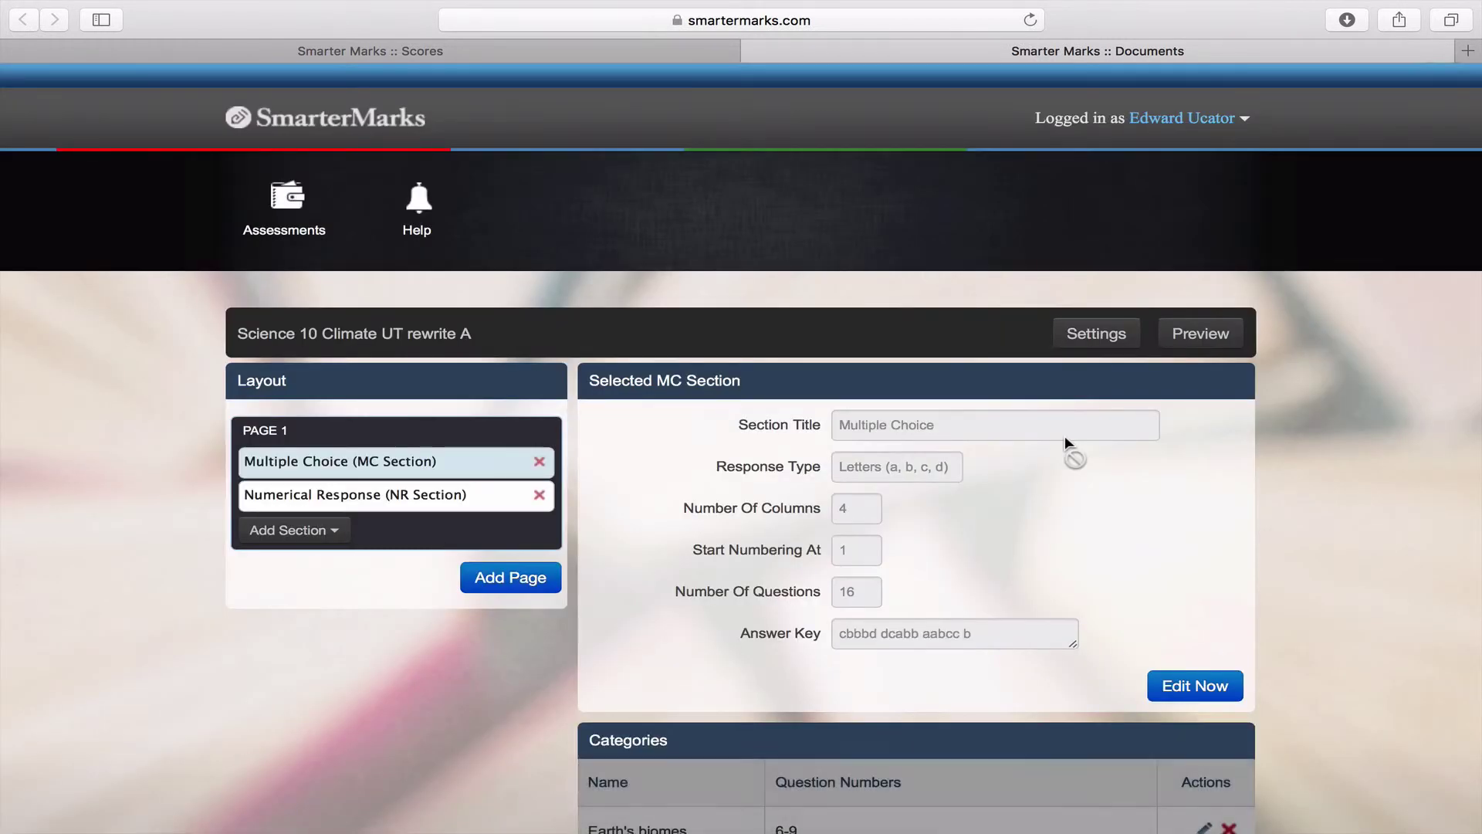
{"action": "left_click", "coordinate": [756, 53]}
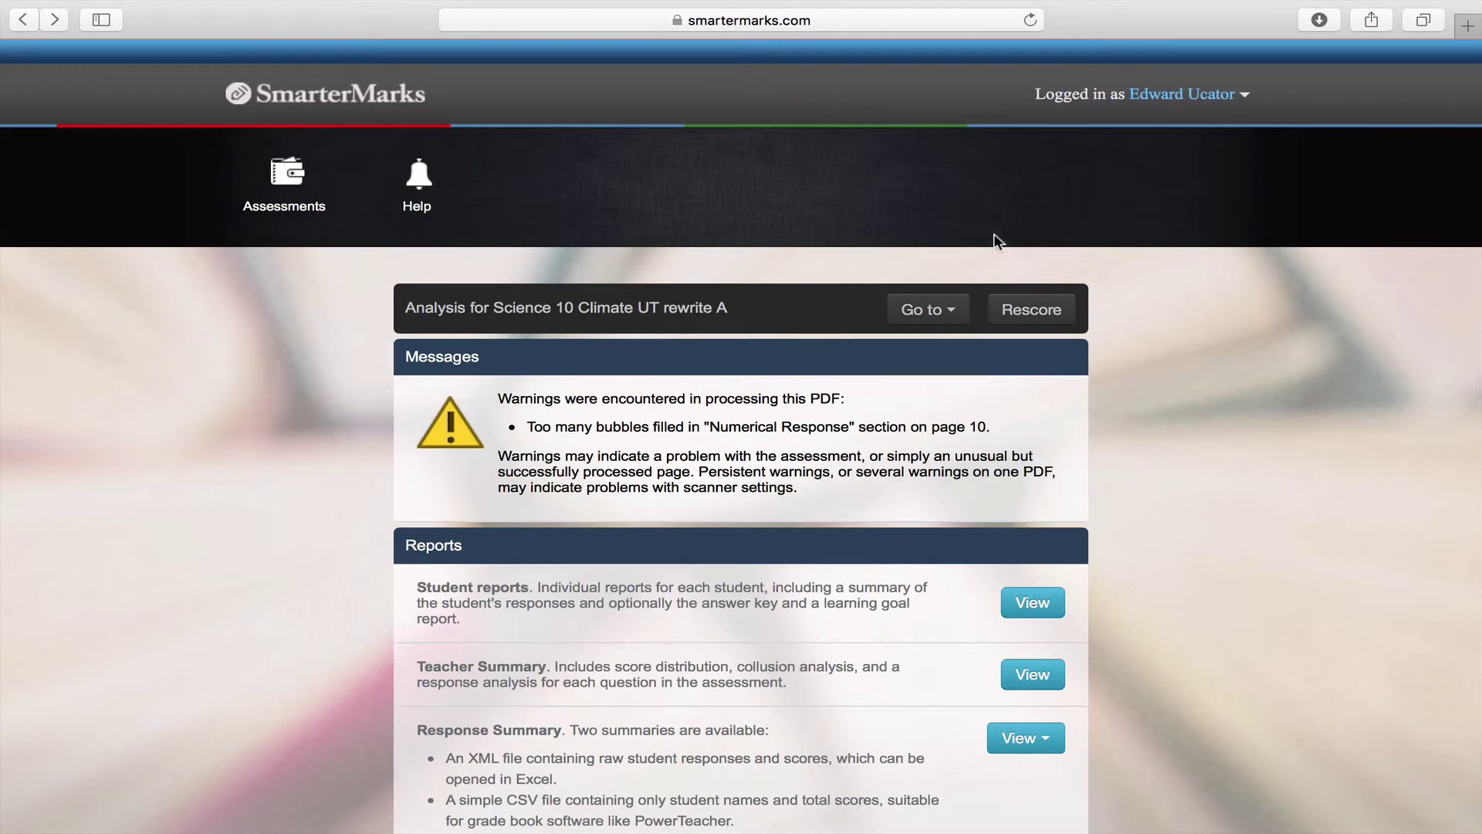
{"action": "left_click", "coordinate": [1022, 308]}
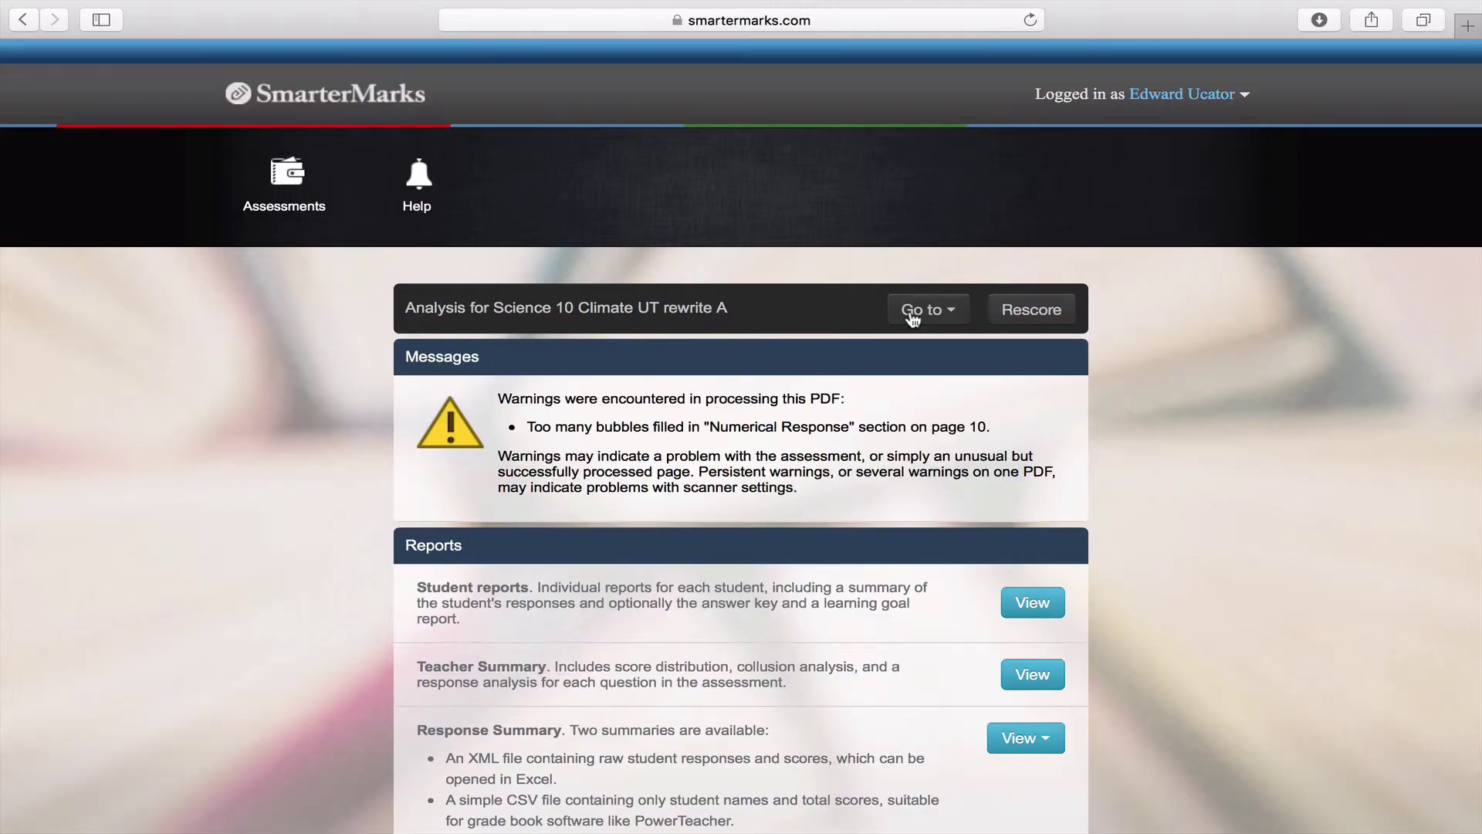
Correct the student's question 19 response from 387 to 3.87 in the 2016-01-24 score record.
{"action": "left_click", "coordinate": [921, 312]}
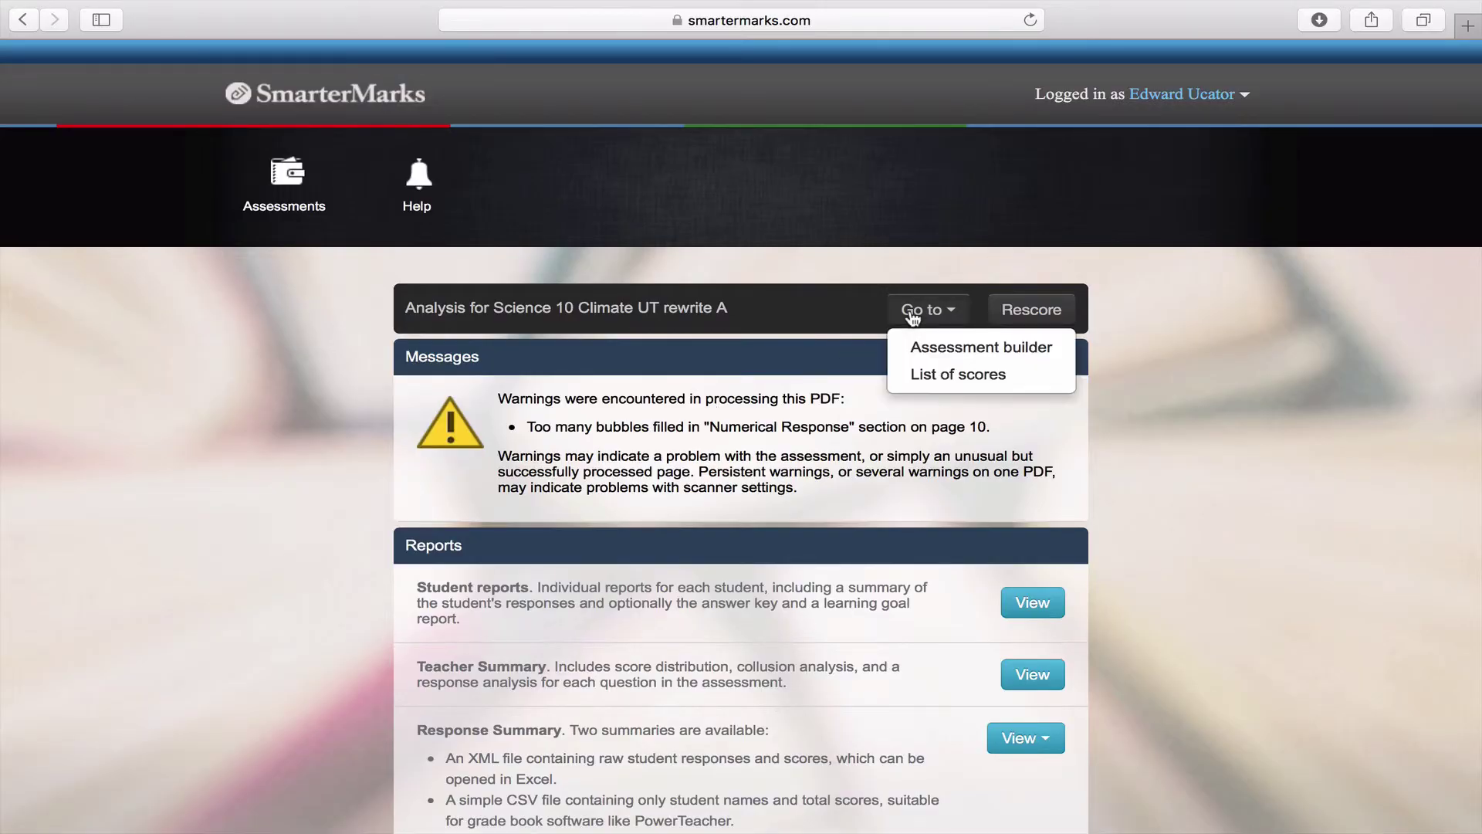
{"action": "left_click", "coordinate": [921, 379]}
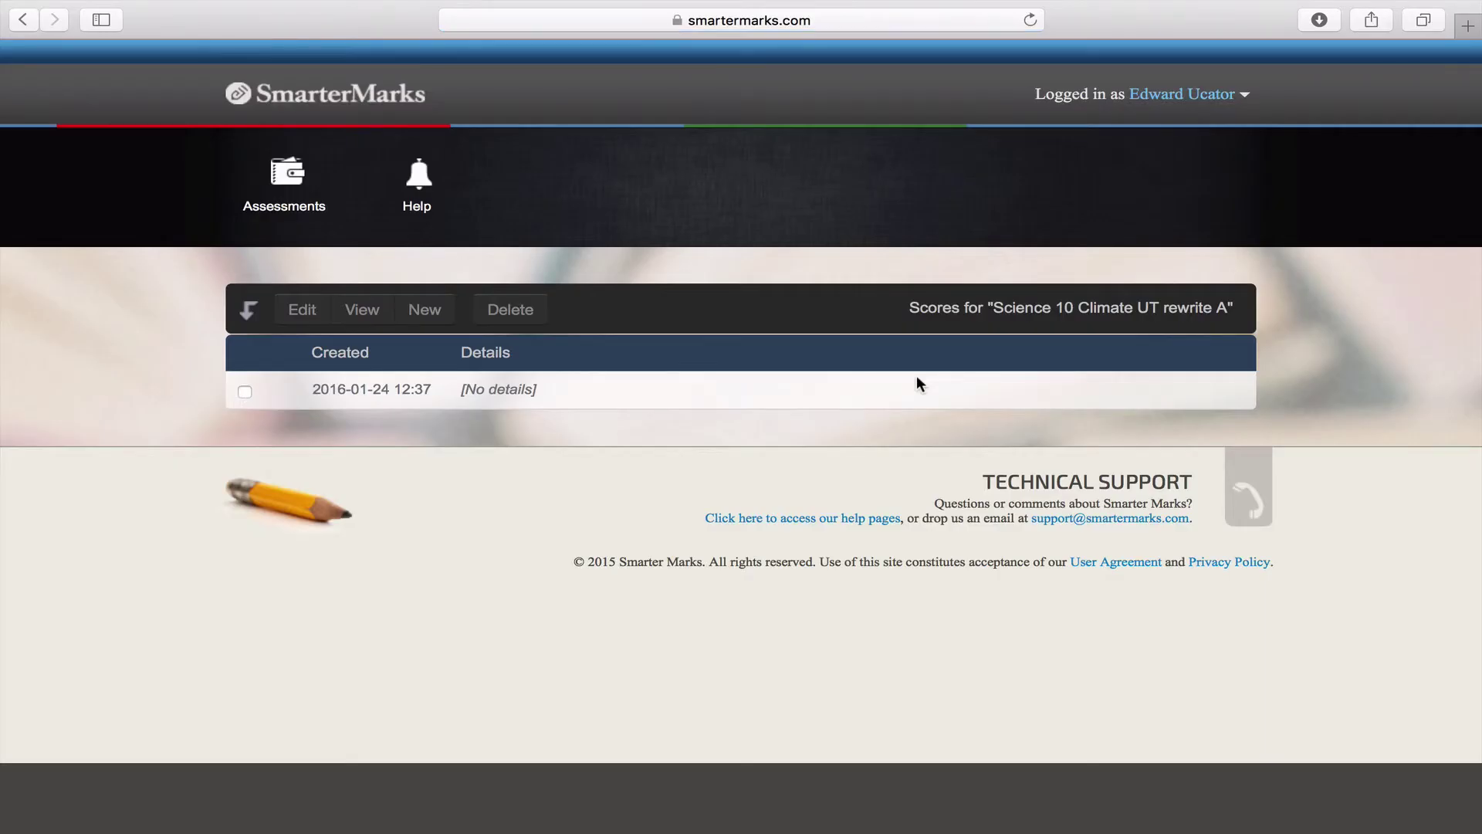
{"action": "left_click", "coordinate": [589, 388]}
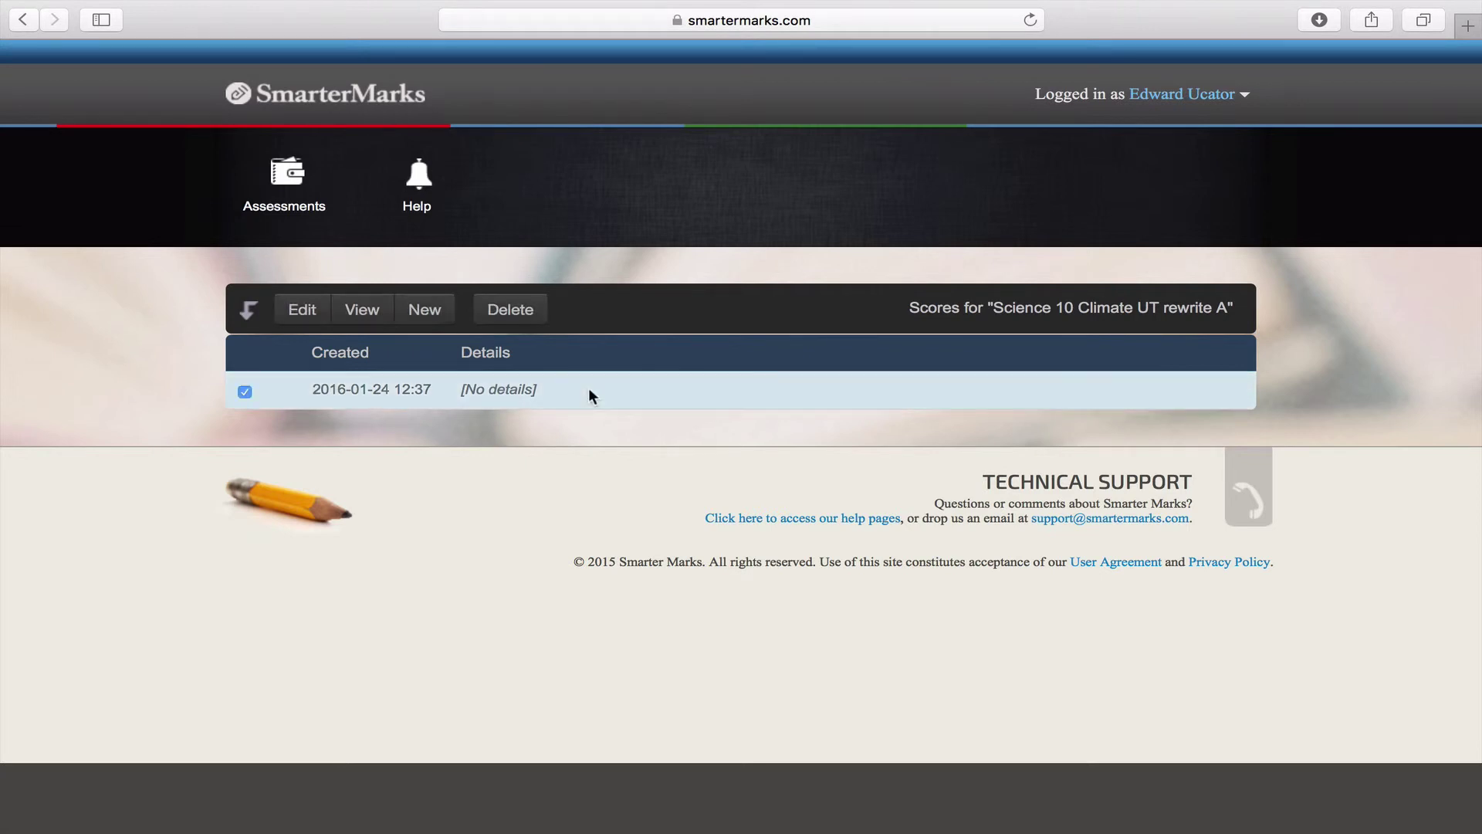
{"action": "left_click", "coordinate": [303, 310]}
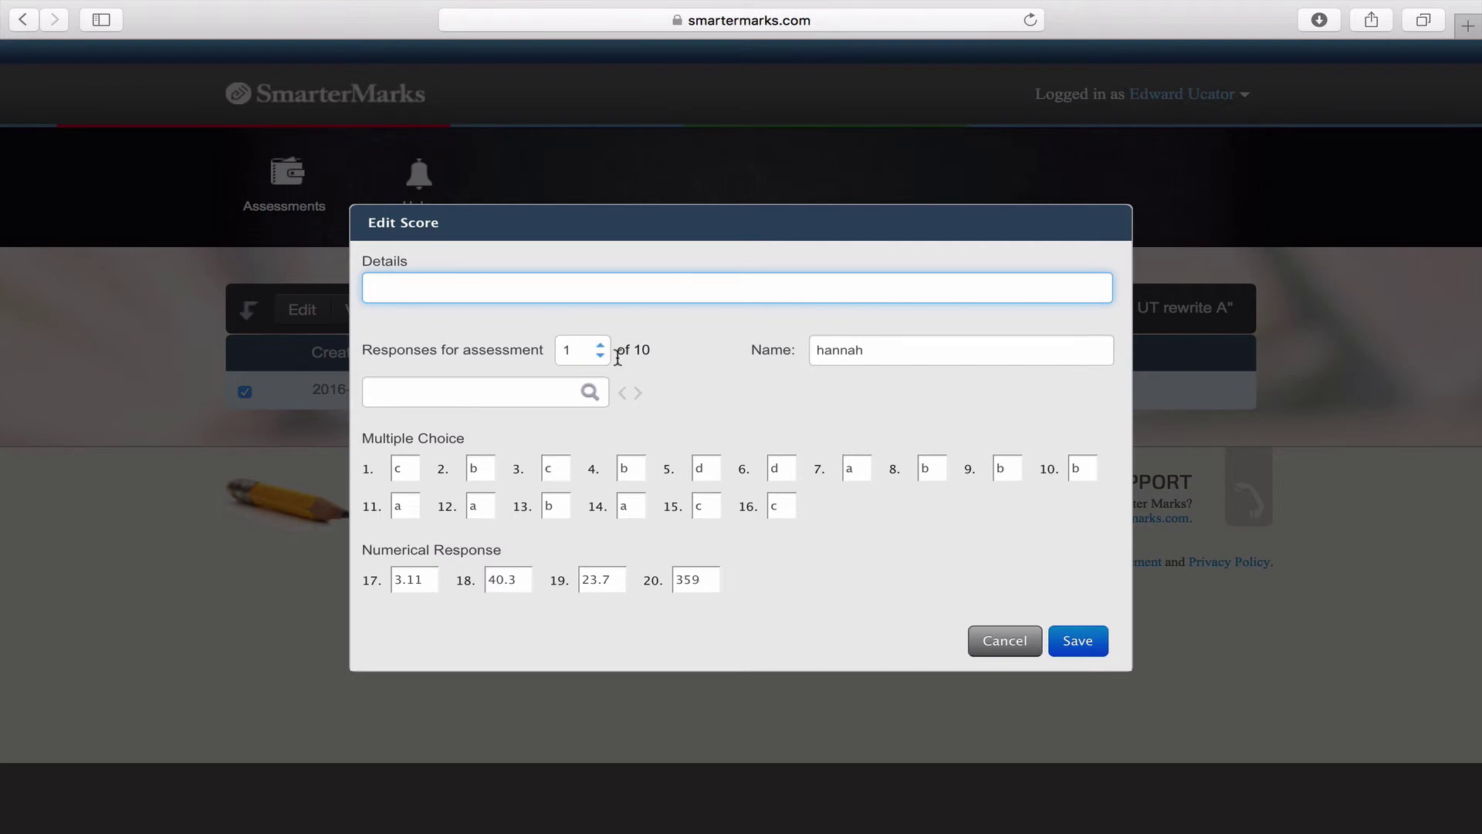
{"action": "left_click", "coordinate": [519, 391]}
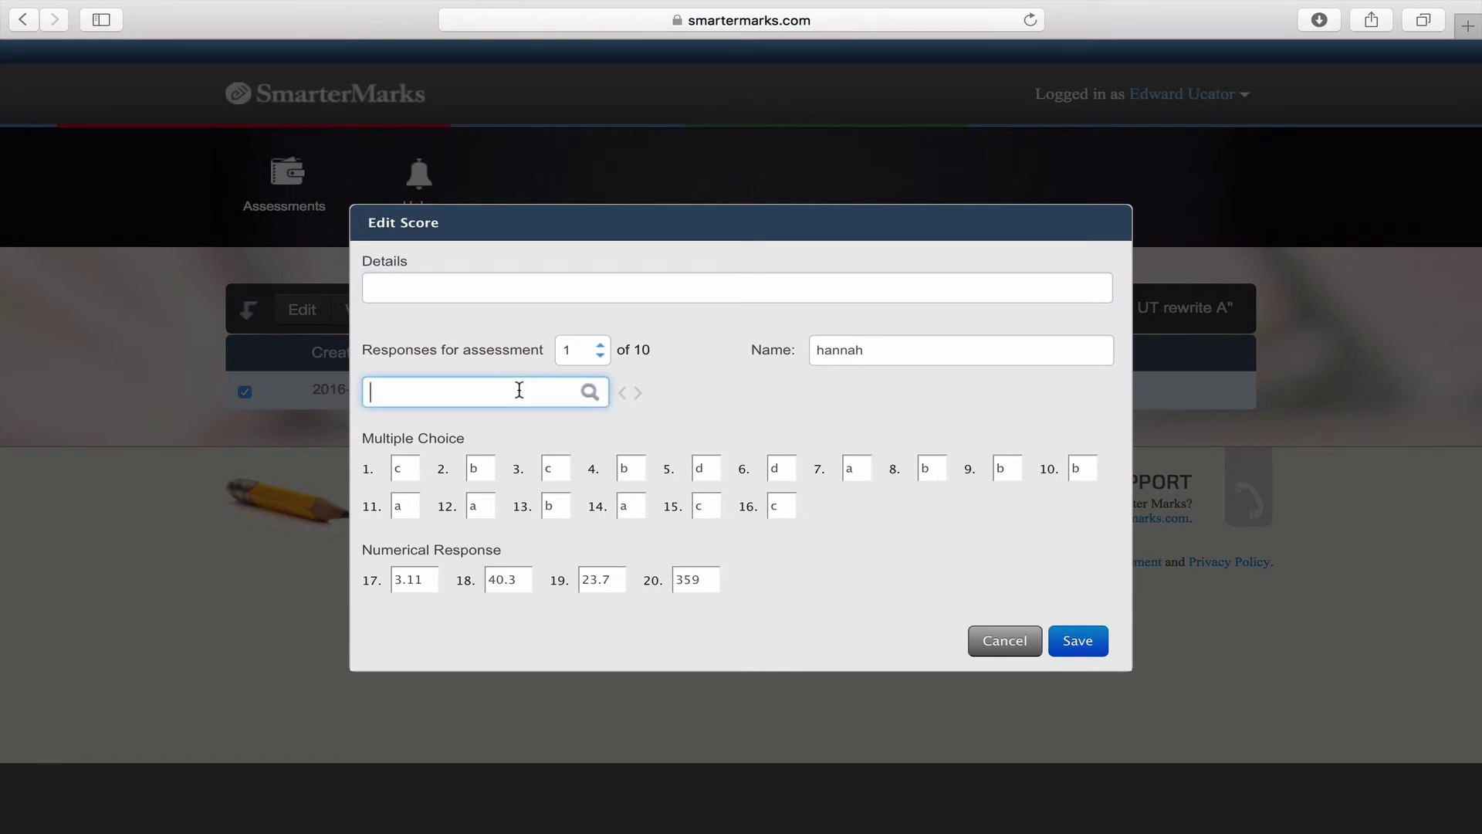
{"action": "type", "text": "chris"}
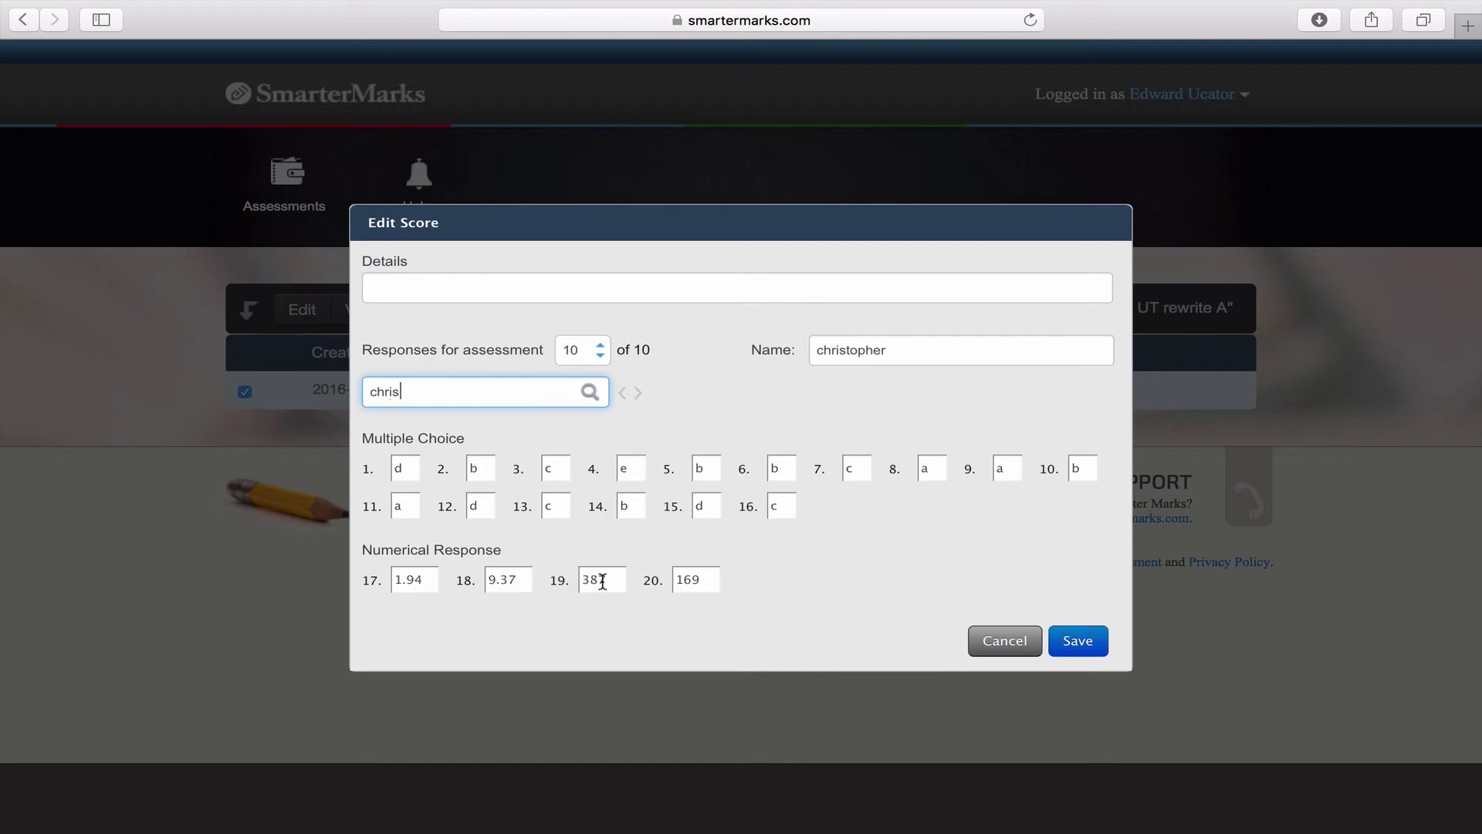
{"action": "left_click", "coordinate": [594, 579]}
{"action": "type", "text": "."}
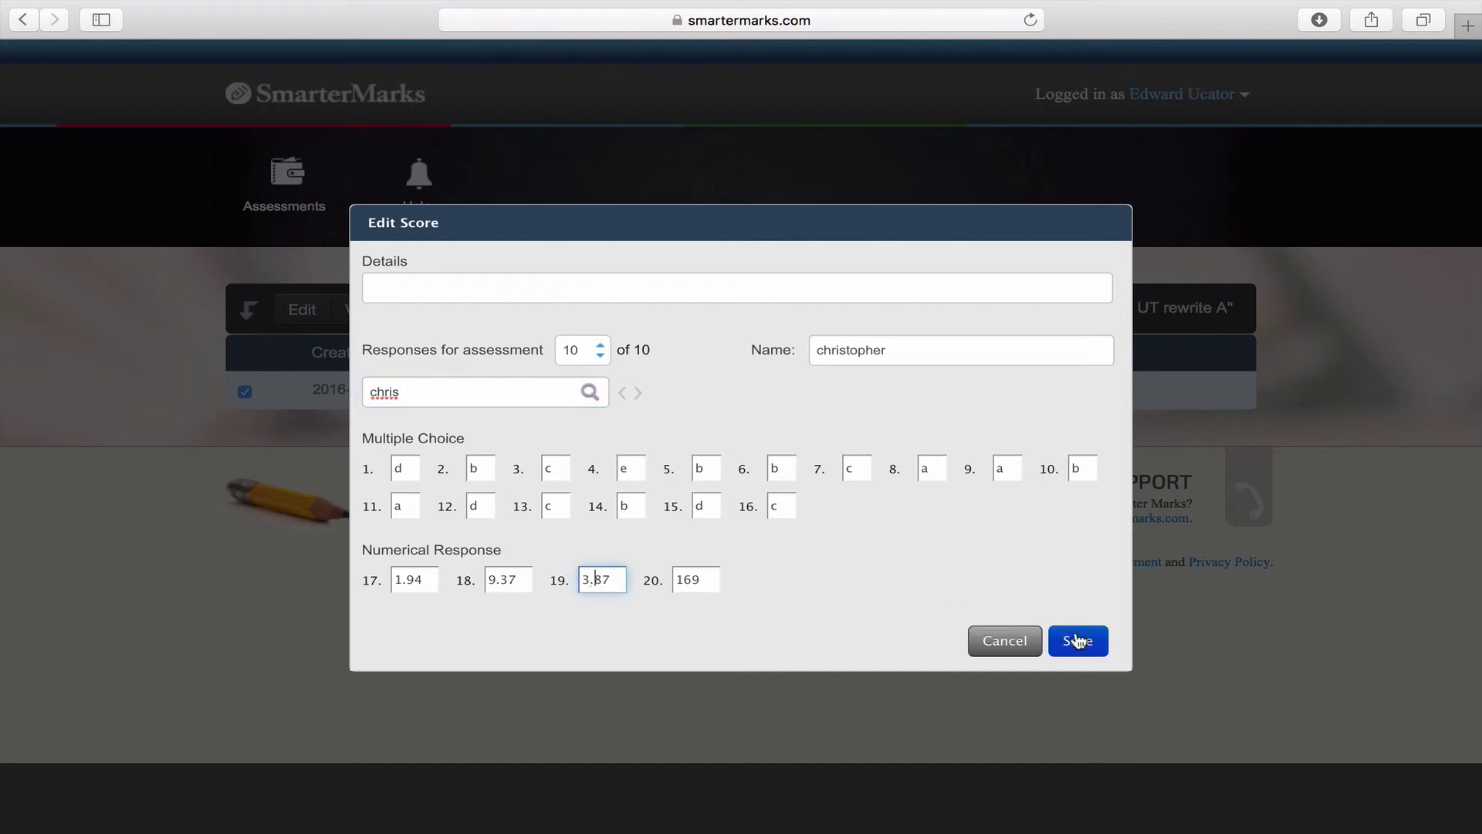
{"action": "left_click", "coordinate": [1077, 641]}
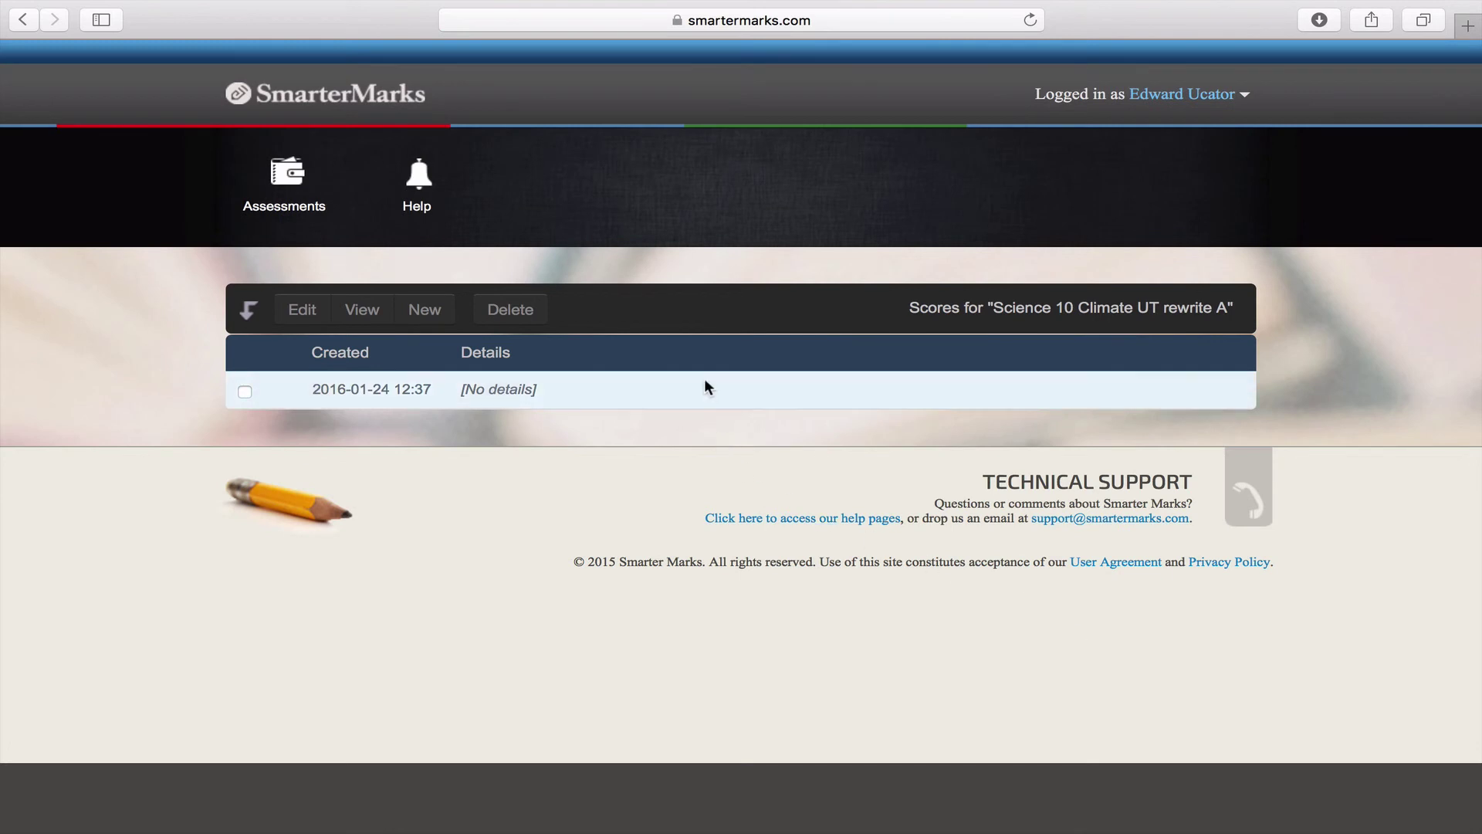
{"action": "left_click", "coordinate": [705, 389]}
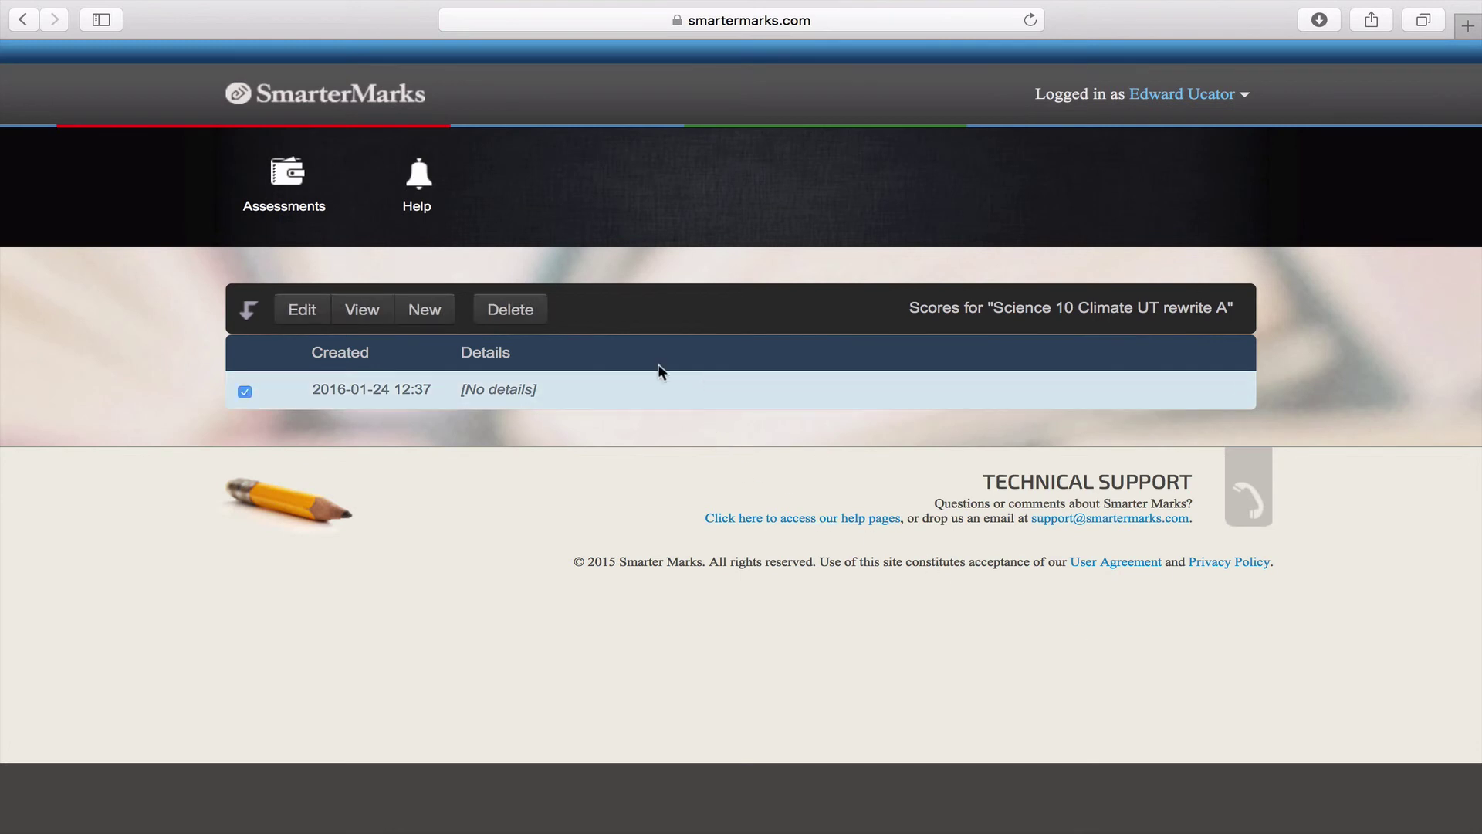
{"action": "left_click", "coordinate": [362, 309]}
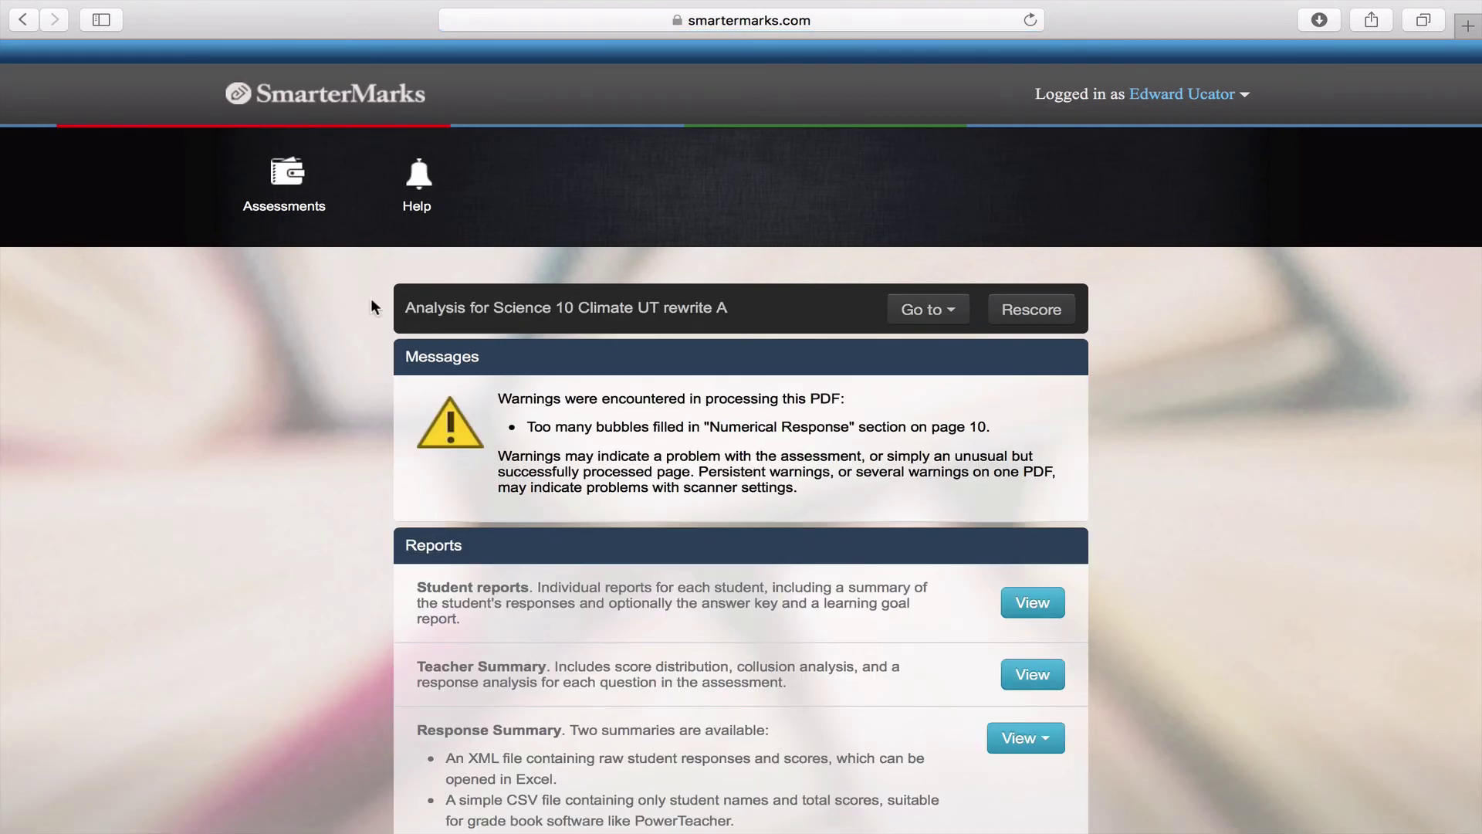
Rescore the climate test with the corrected question 19 response.
{"action": "left_click", "coordinate": [1031, 309]}
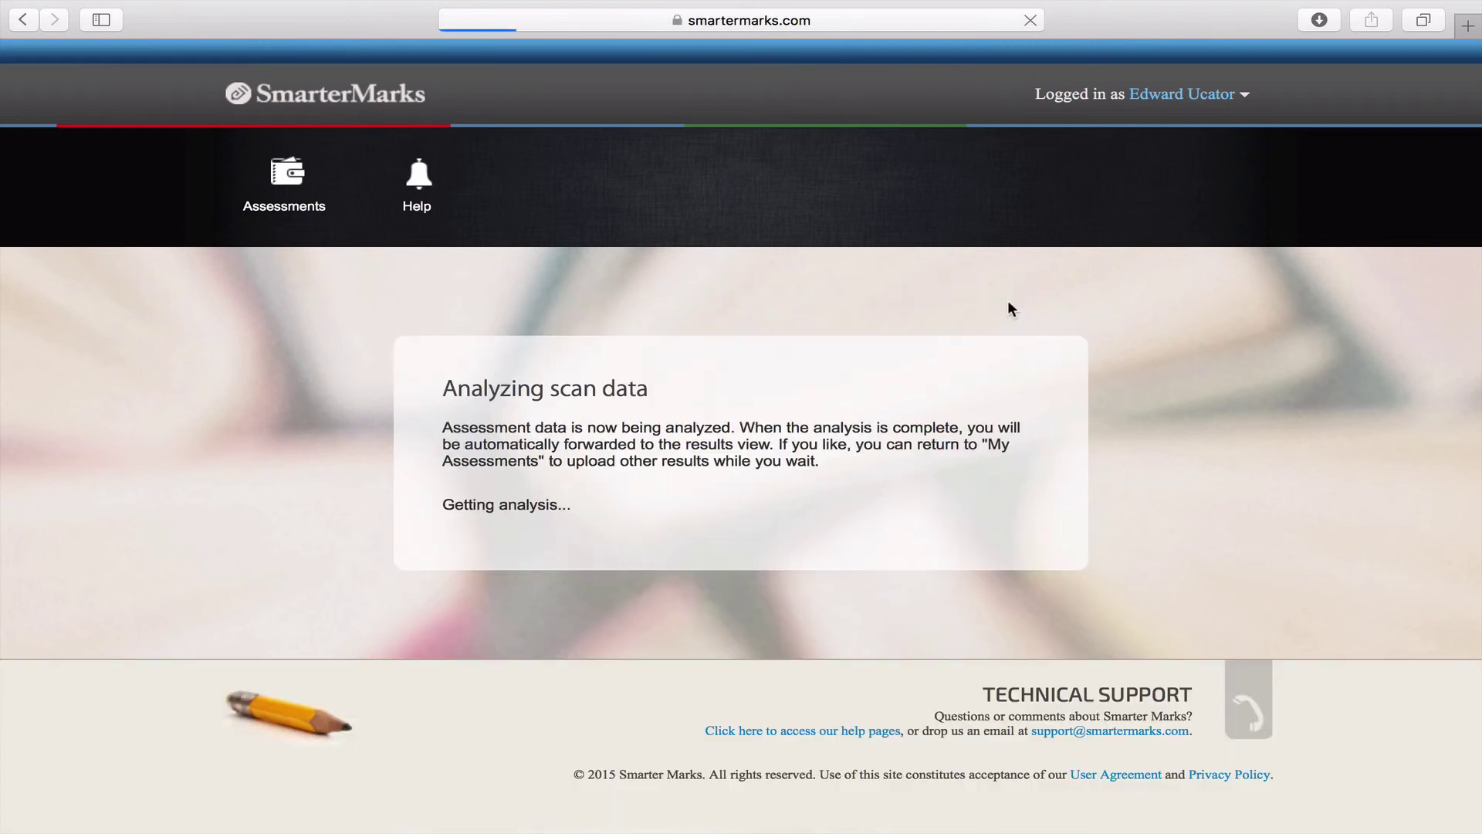